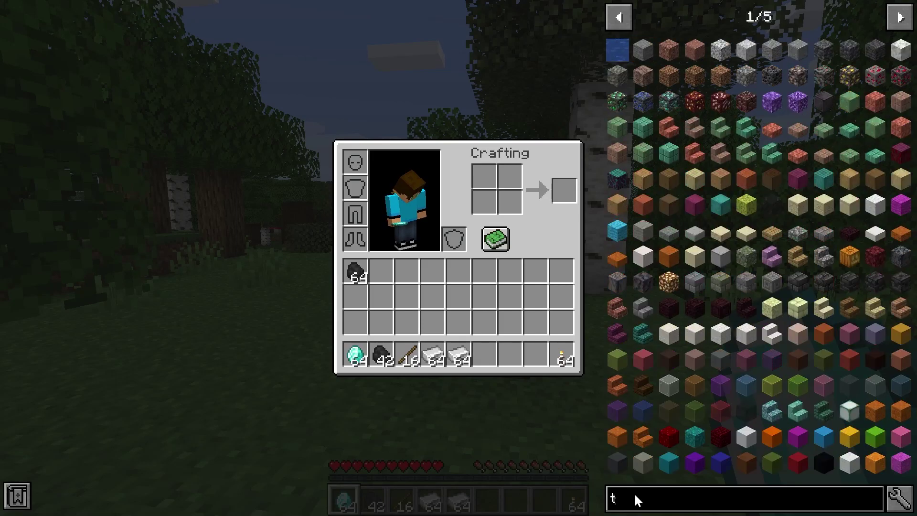
# Step: Look up the torch recipe and search the item list for the anvil
pyautogui.click(618, 53)
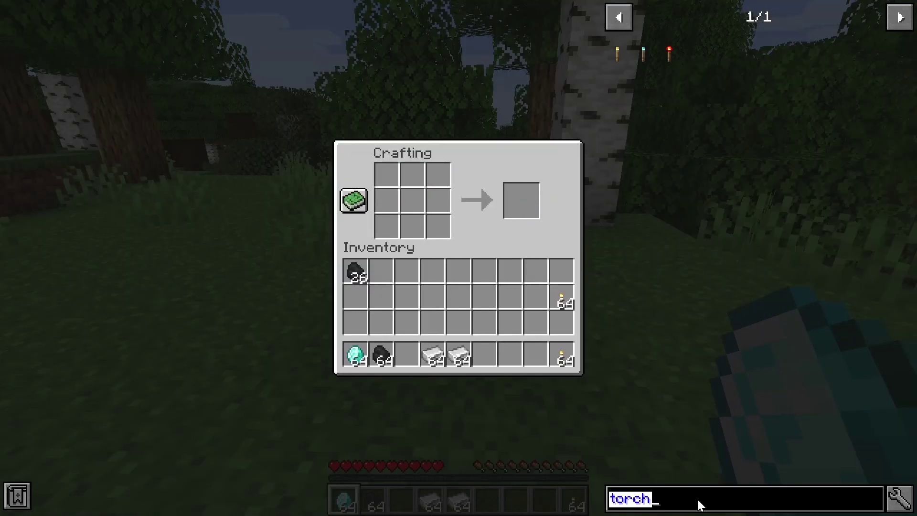
pyautogui.write('anvi')
pyautogui.press('BackSpace')
pyautogui.press('BackSpace')
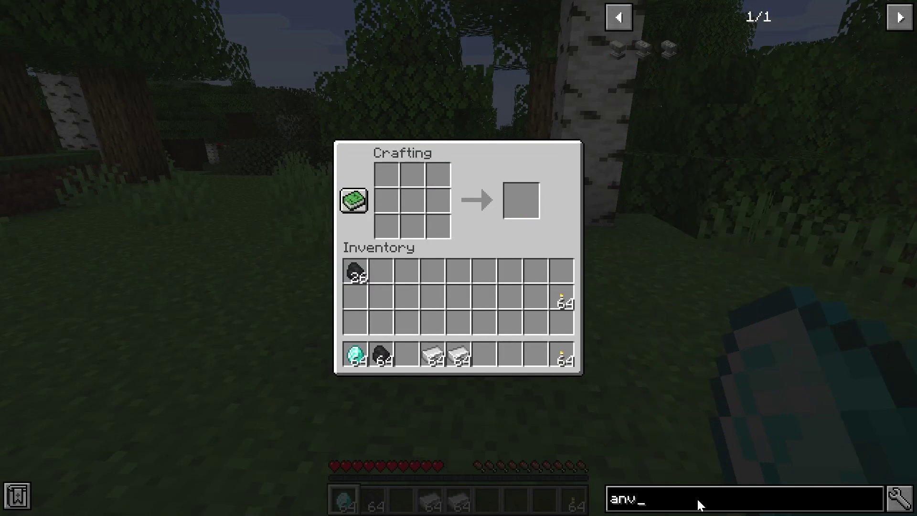
pyautogui.write('v')
# Step: Search the item list for "iron" and craft one iron trapdoor from its recipe
pyautogui.press('BackSpace')
pyautogui.press('BackSpace')
pyautogui.press('BackSpace')
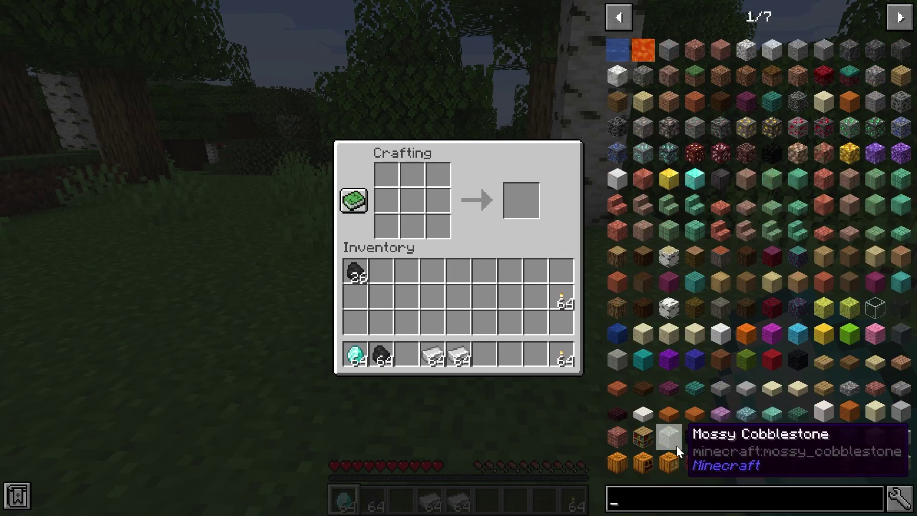
pyautogui.write('iron')
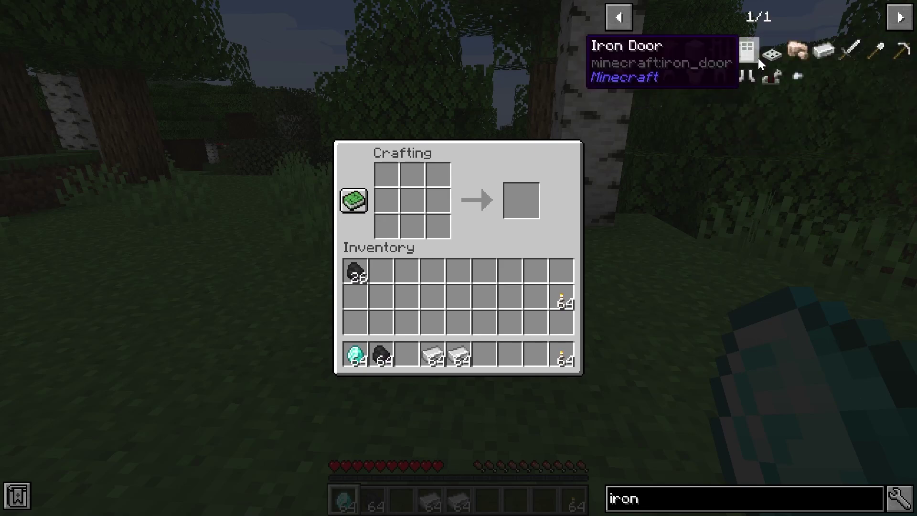
pyautogui.click(766, 54)
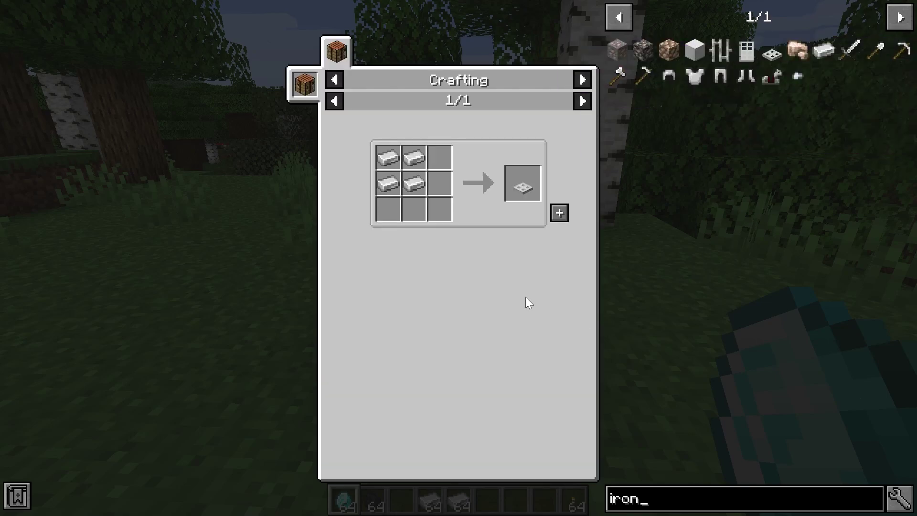
pyautogui.click(564, 213)
pyautogui.keyDown('shift'); pyautogui.click(521, 201); pyautogui.keyUp('shift')
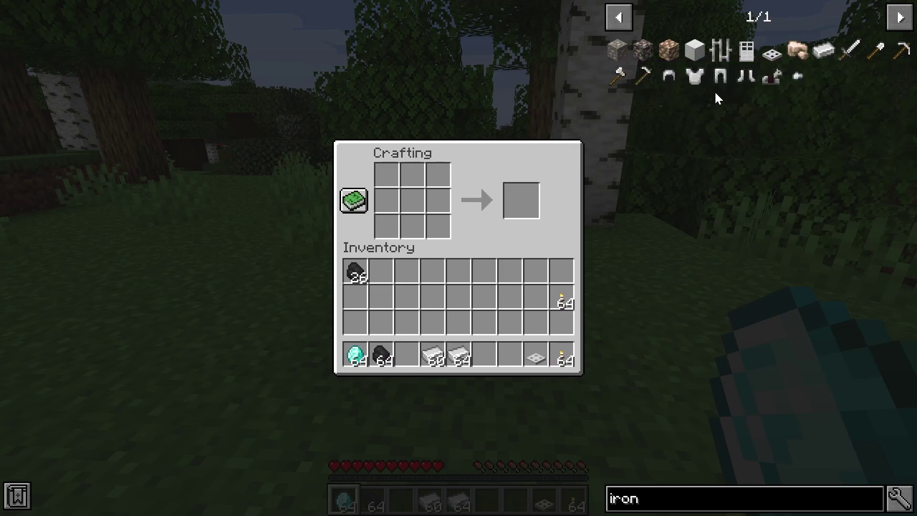
# Step: Craft a pair of iron leggings from its recipe and place it in the hotbar beside the trapdoor
pyautogui.click(720, 78)
pyautogui.click(564, 216)
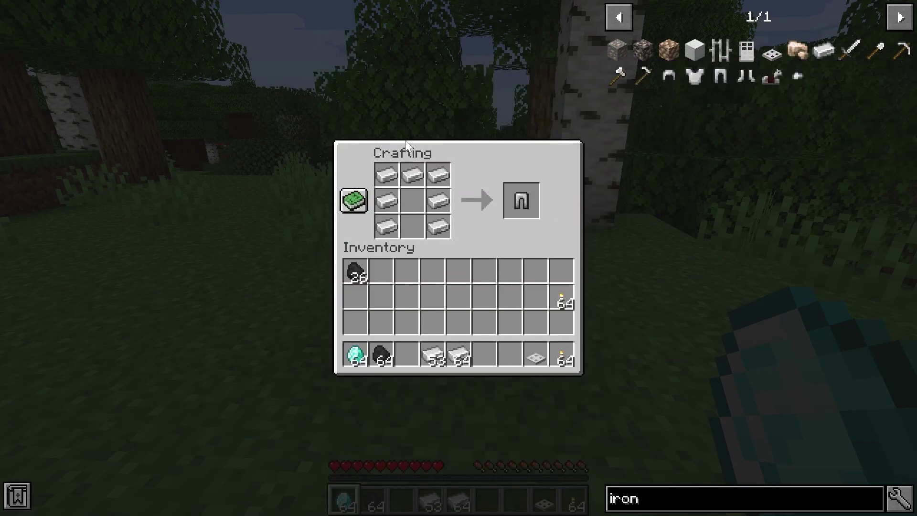
pyautogui.click(521, 202)
pyautogui.click(515, 359)
# Step: Search the item list for "an" and browse through the result pages
pyautogui.click(680, 495)
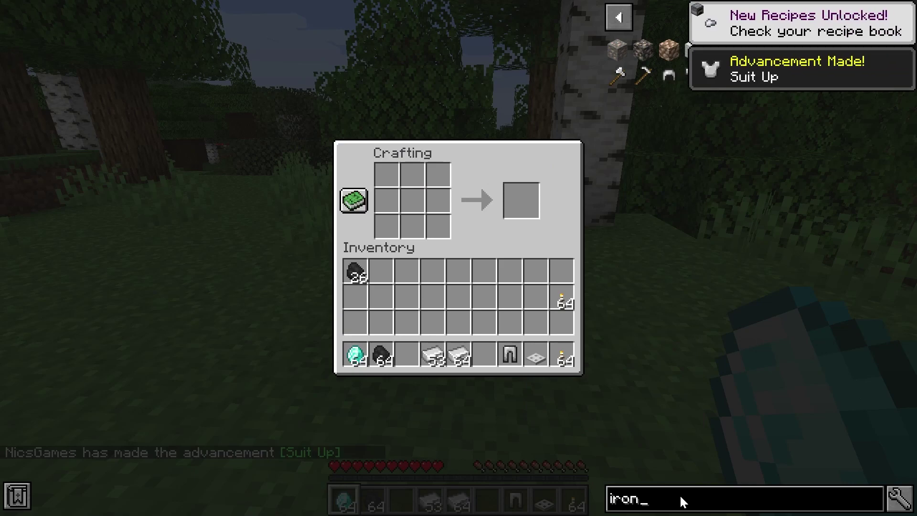
pyautogui.press('BackSpace')
pyautogui.press('BackSpace')
pyautogui.press('BackSpace')
pyautogui.press('BackSpace')
pyautogui.write('an')
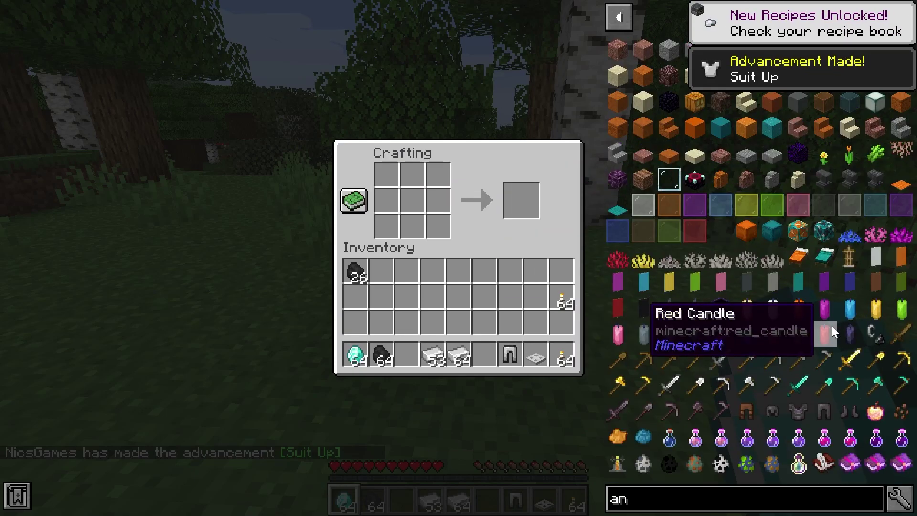
pyautogui.scroll(-1, 864, 335)
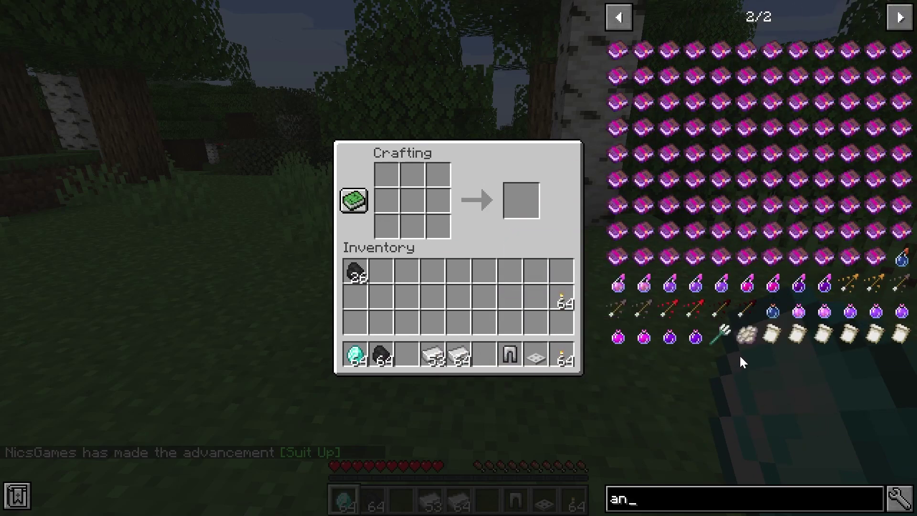
pyautogui.scroll(1, 865, 417)
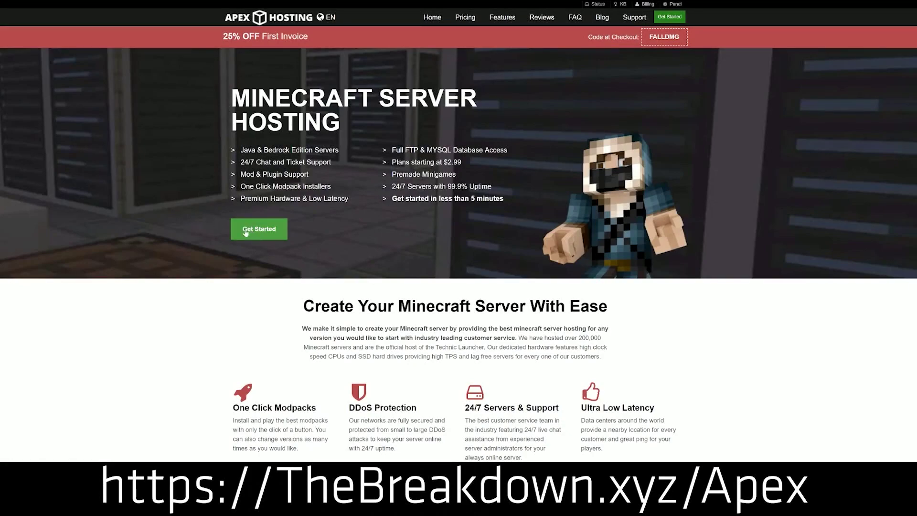
# Step: Review the DDoS Protection, 24/7 Servers & Support and Automated Backups features on the Apex Hosting website
pyautogui.scroll(-4, 312, 149)
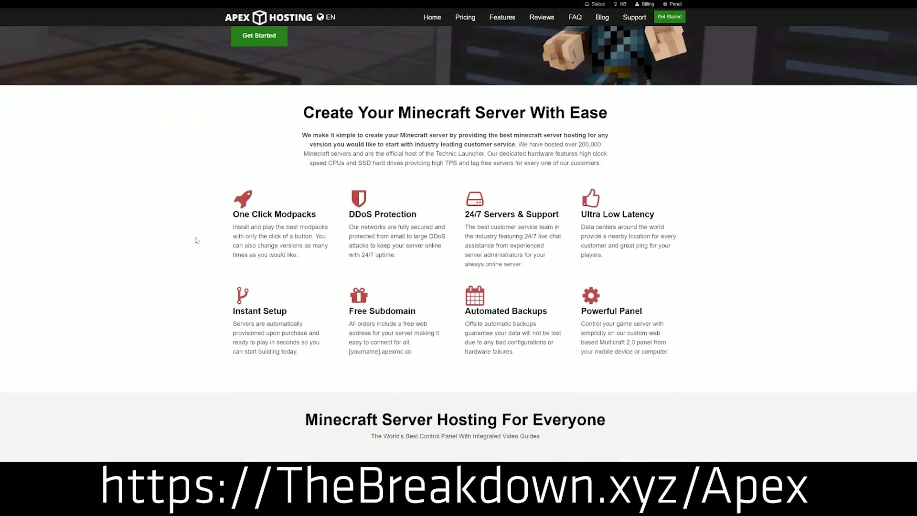
pyautogui.moveTo(355, 215); pyautogui.dragTo(433, 220)
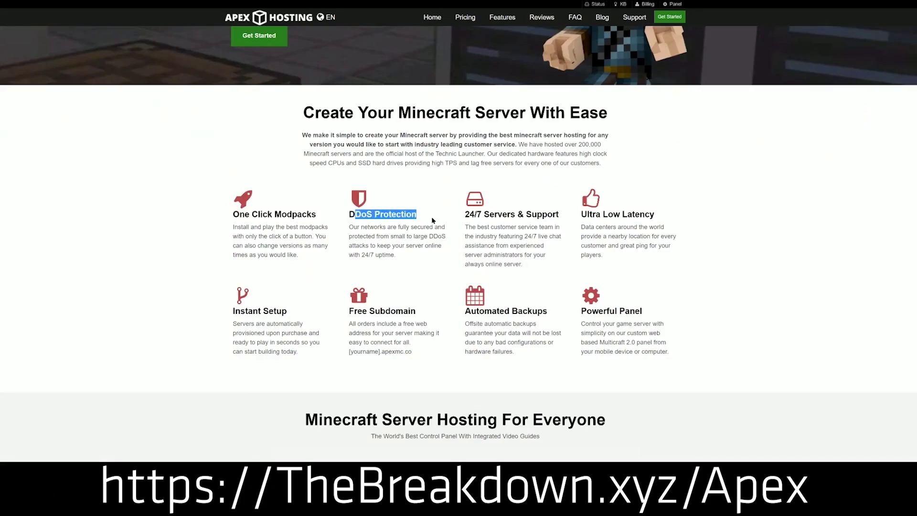
pyautogui.click(465, 216)
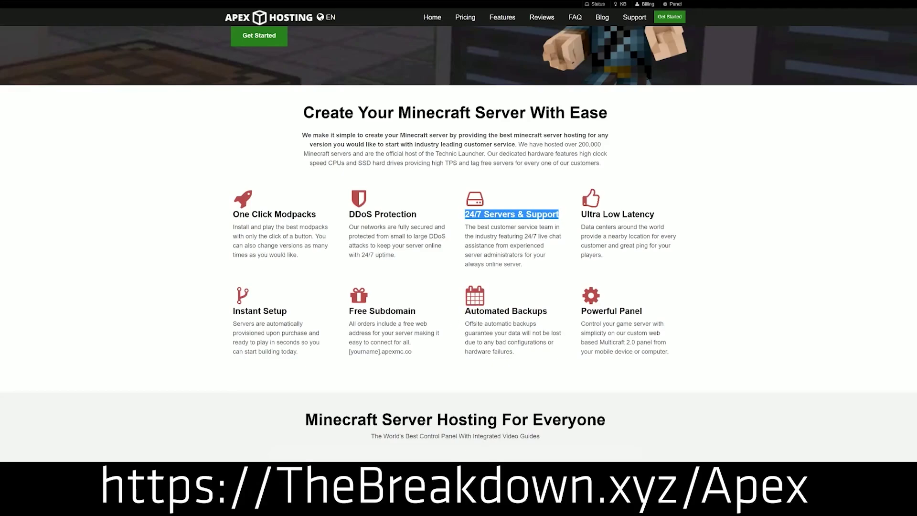
pyautogui.moveTo(463, 312); pyautogui.dragTo(574, 311)
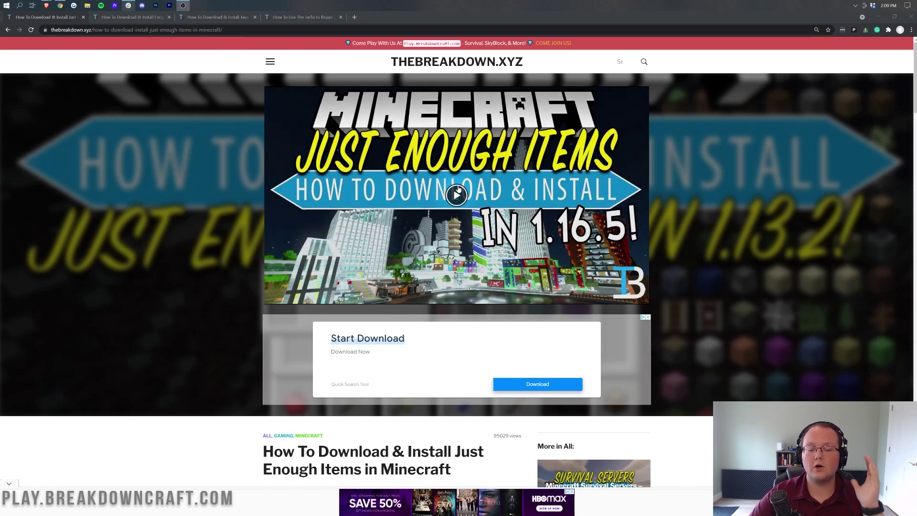
# Step: Open the Just Enough Items download page from the article on installing the mod
pyautogui.scroll(-4, 706, 262)
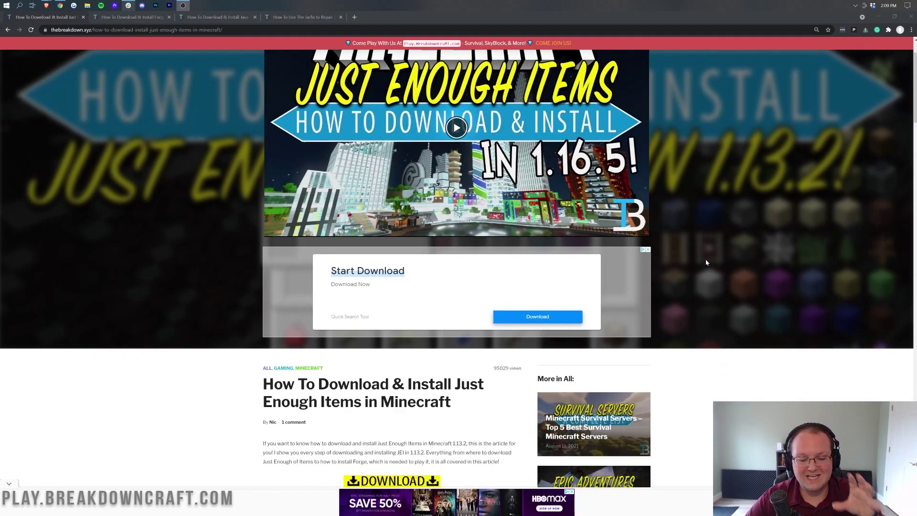
pyautogui.scroll(4, 708, 261)
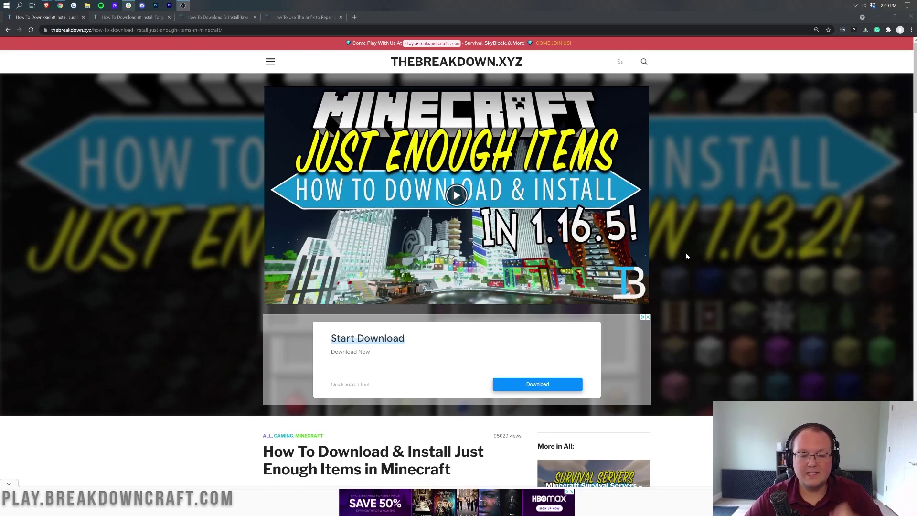
pyautogui.scroll(-1, 689, 261)
pyautogui.scroll(1, 689, 261)
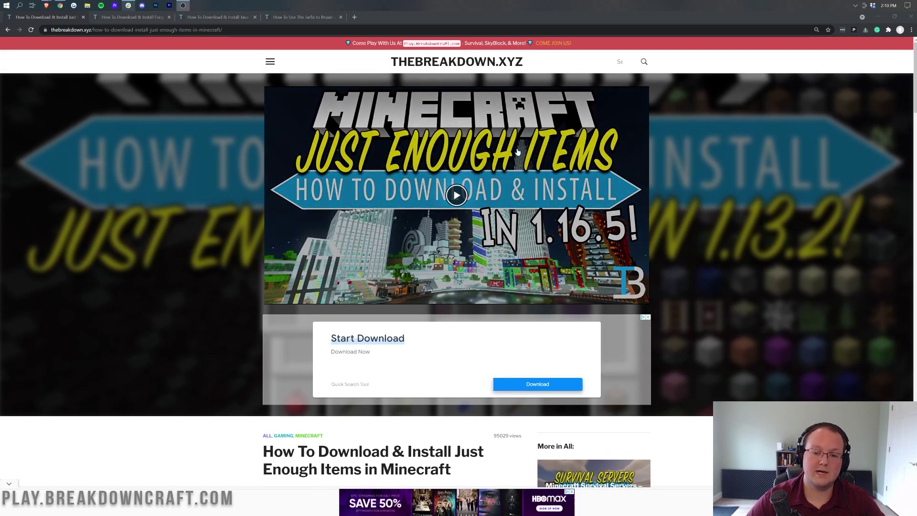
pyautogui.scroll(-6, 562, 198)
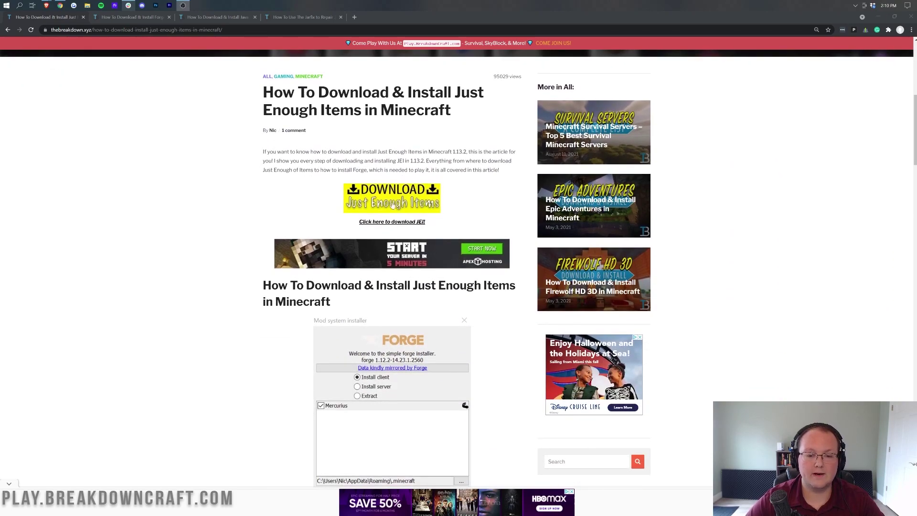
pyautogui.click(406, 199)
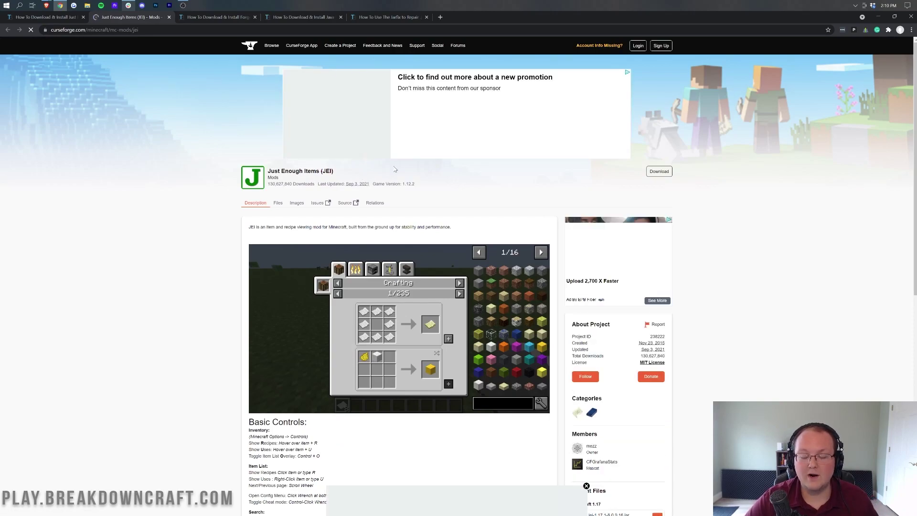
# Step: Download jei-1.17.1-8.0.0.16.jar from the recent Minecraft 1.17 files and keep the file
pyautogui.scroll(-5, 584, 193)
pyautogui.scroll(-2, 583, 192)
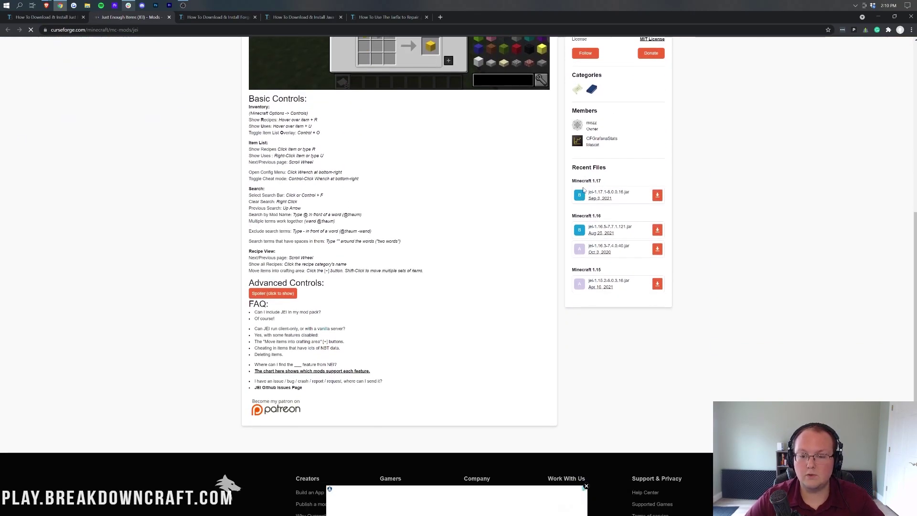
pyautogui.scroll(1, 602, 186)
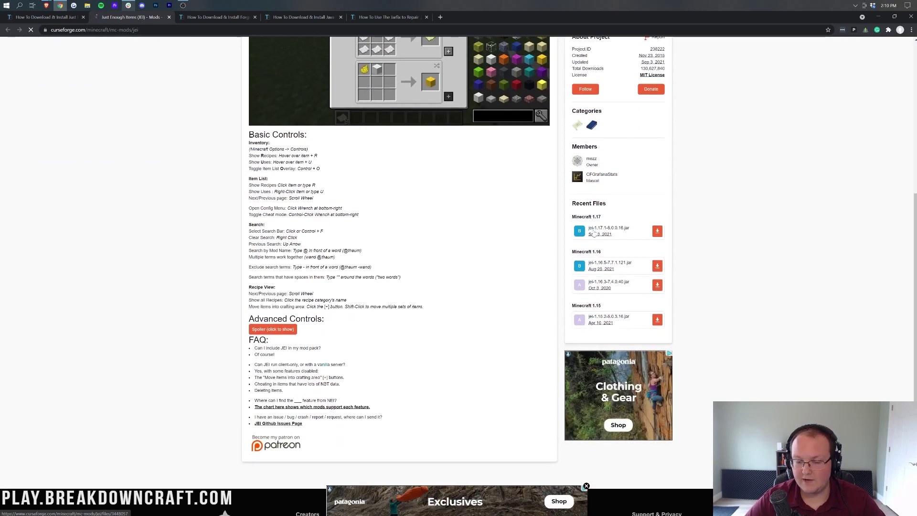
pyautogui.click(650, 233)
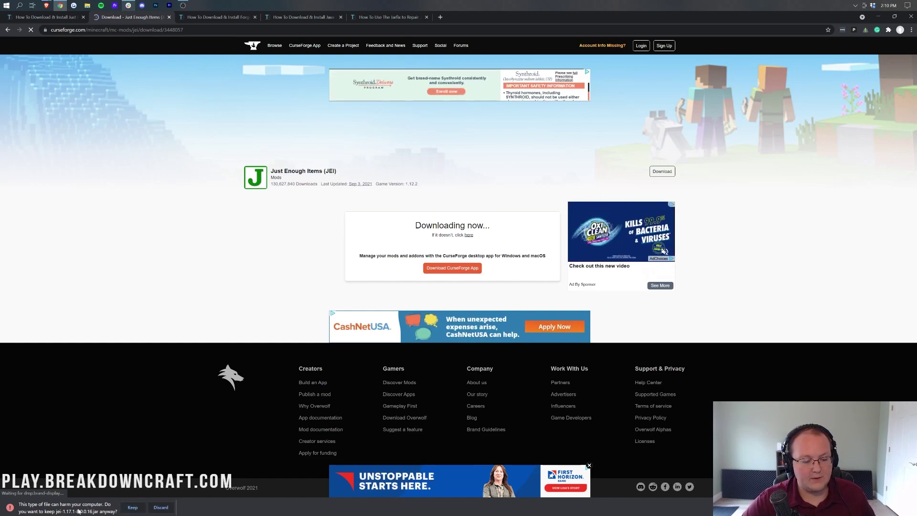
pyautogui.click(138, 509)
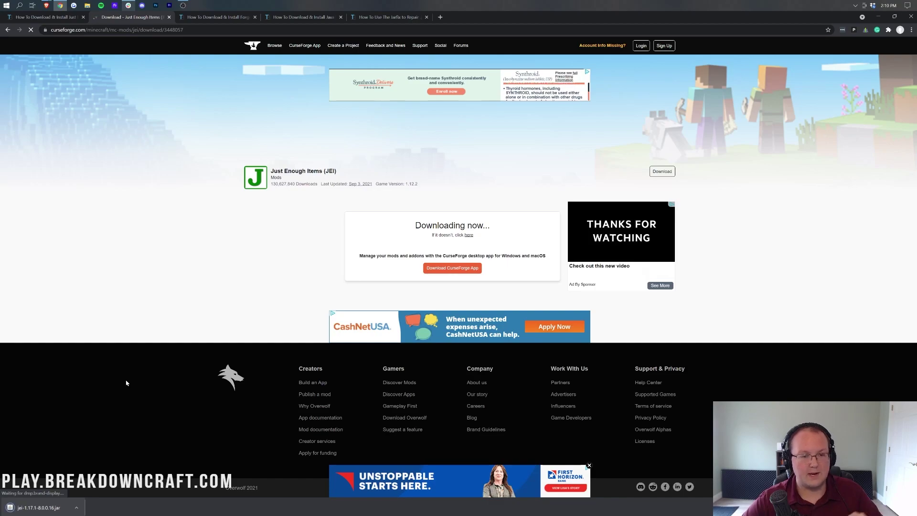
# Step: Open the Forge download page from the article on installing Forge in Minecraft
pyautogui.click(217, 18)
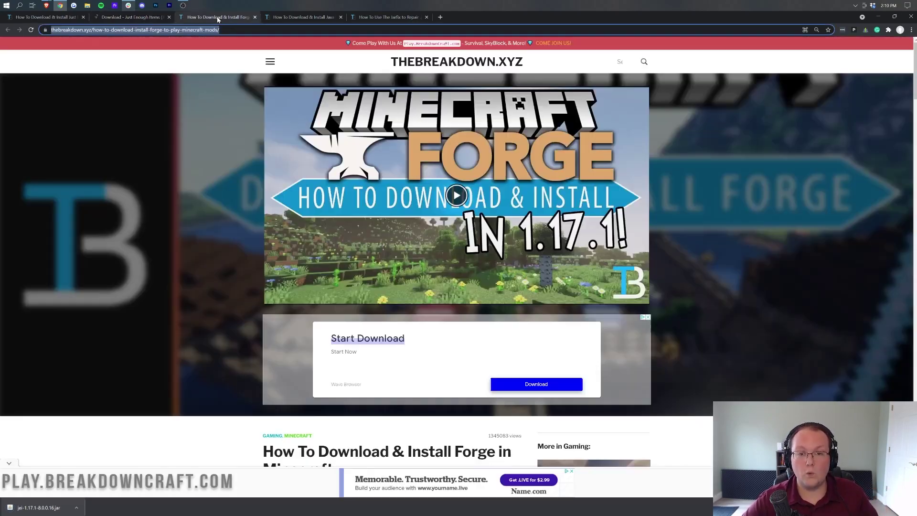
pyautogui.click(178, 291)
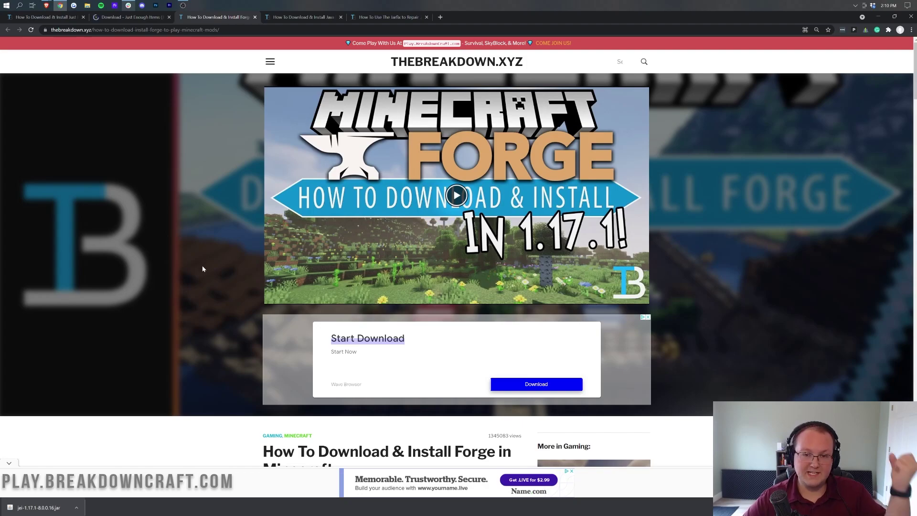
pyautogui.scroll(-6, 397, 211)
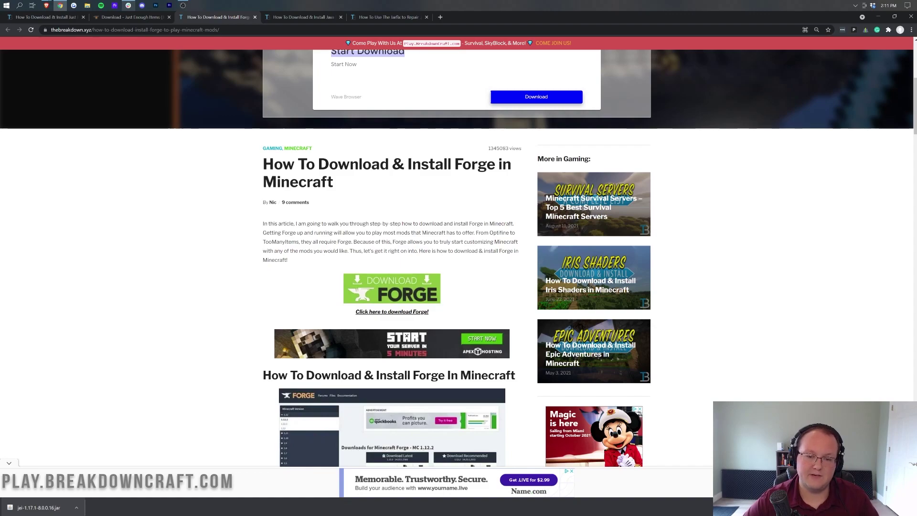
pyautogui.click(379, 292)
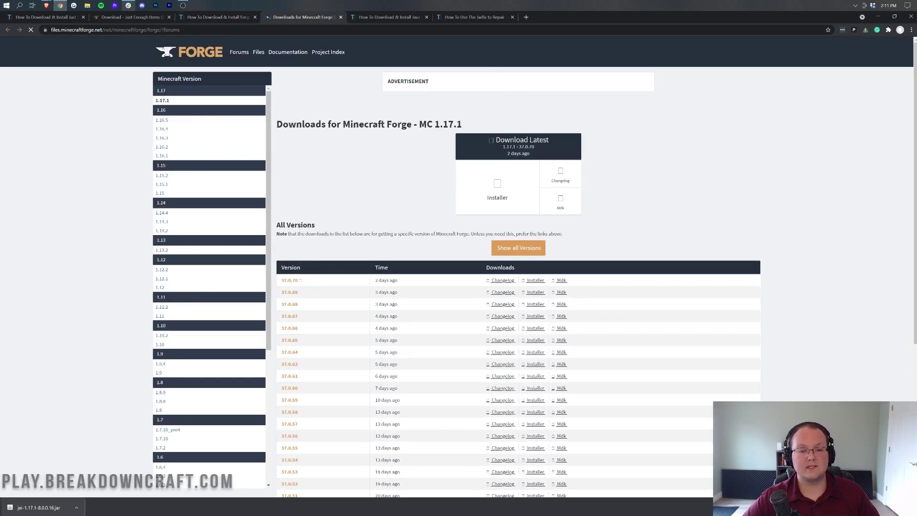
# Step: Download the latest Forge installer for Minecraft 1.17.1, skip the advertisement page and keep the file
pyautogui.moveTo(419, 157); pyautogui.dragTo(469, 159)
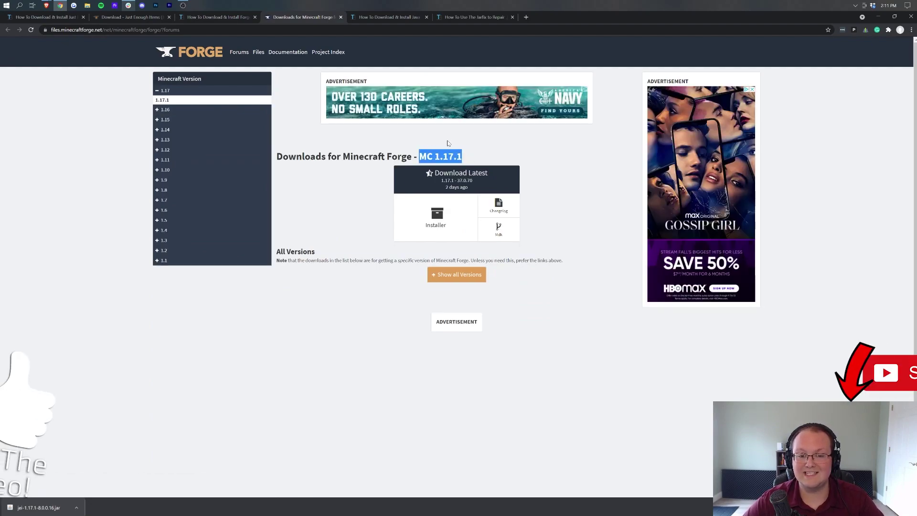
pyautogui.click(199, 91)
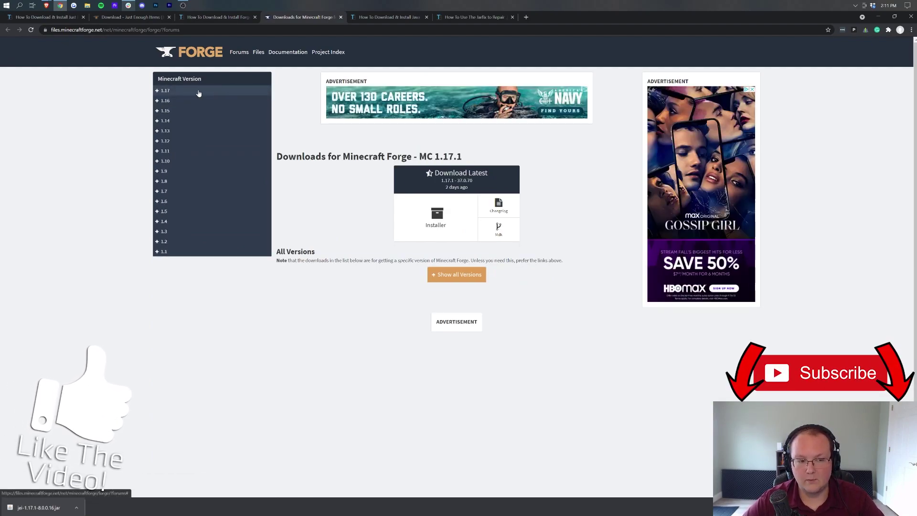
pyautogui.click(198, 92)
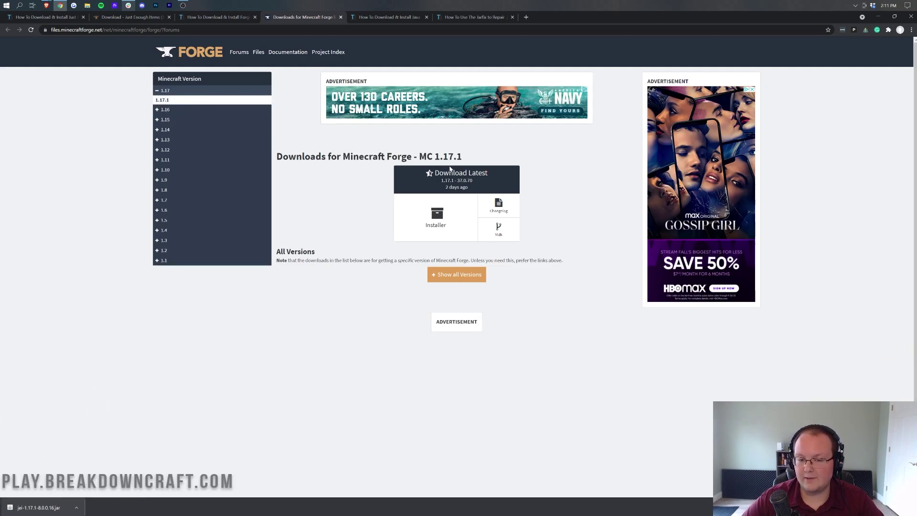
pyautogui.click(433, 225)
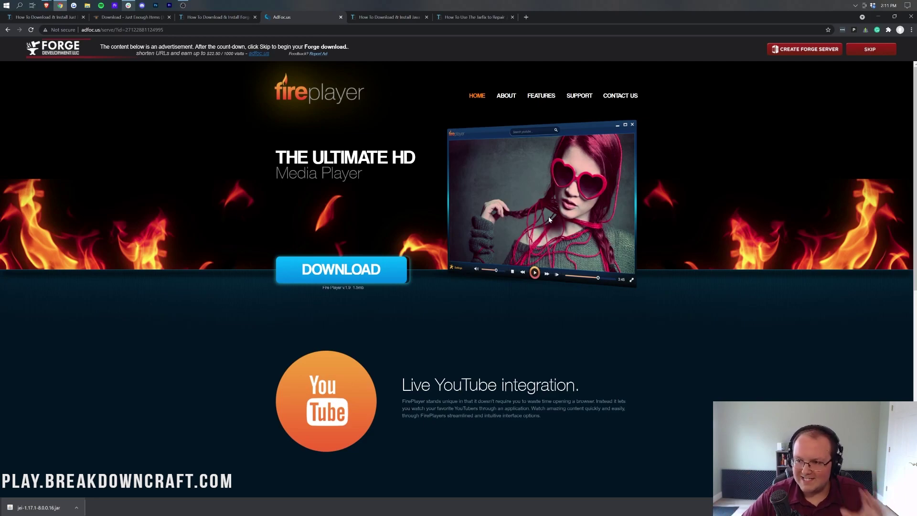
pyautogui.click(870, 49)
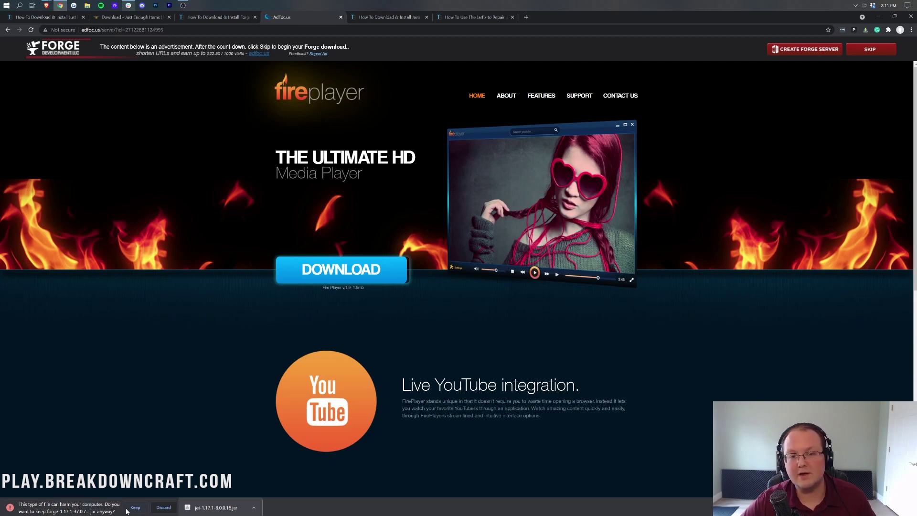
pyautogui.click(130, 508)
# Step: Switch to the desktop, refresh it and move the downloaded Forge and JEI files into the open area
pyautogui.click(389, 17)
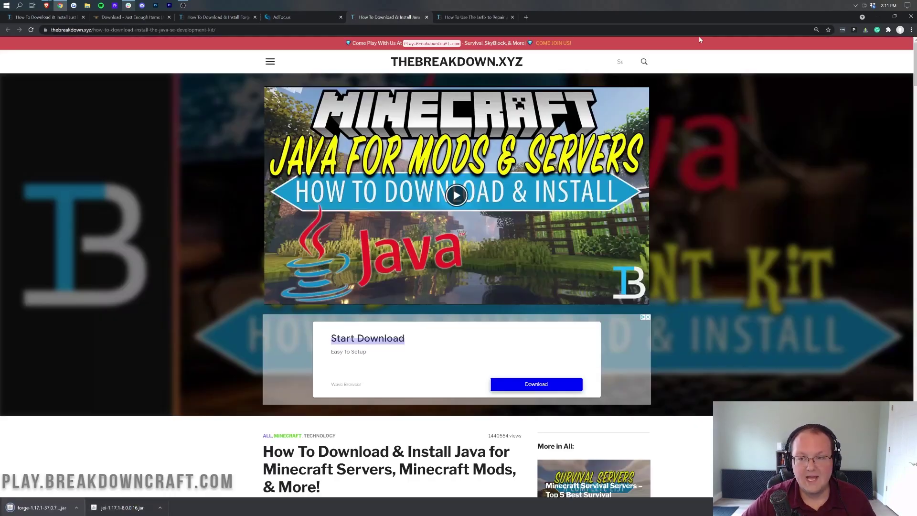
pyautogui.click(878, 18)
pyautogui.rightClick(176, 112)
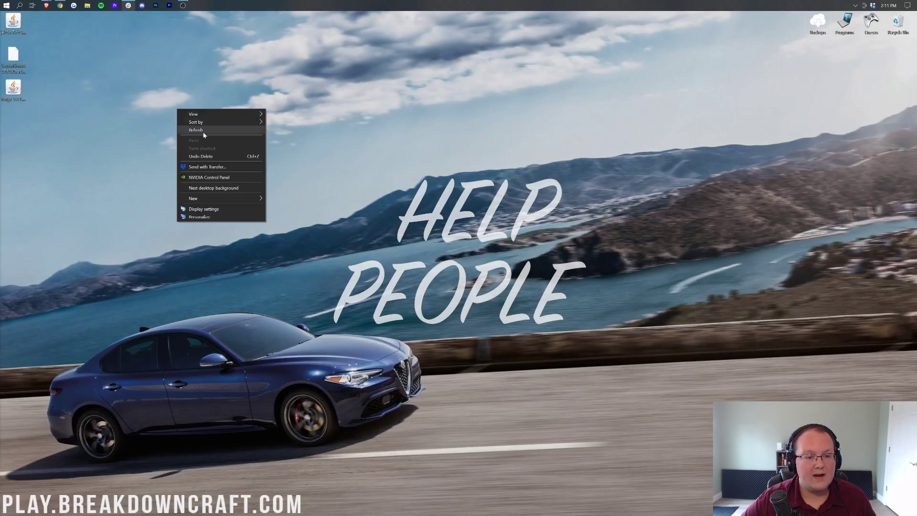
pyautogui.click(205, 134)
pyautogui.moveTo(13, 21); pyautogui.dragTo(389, 98)
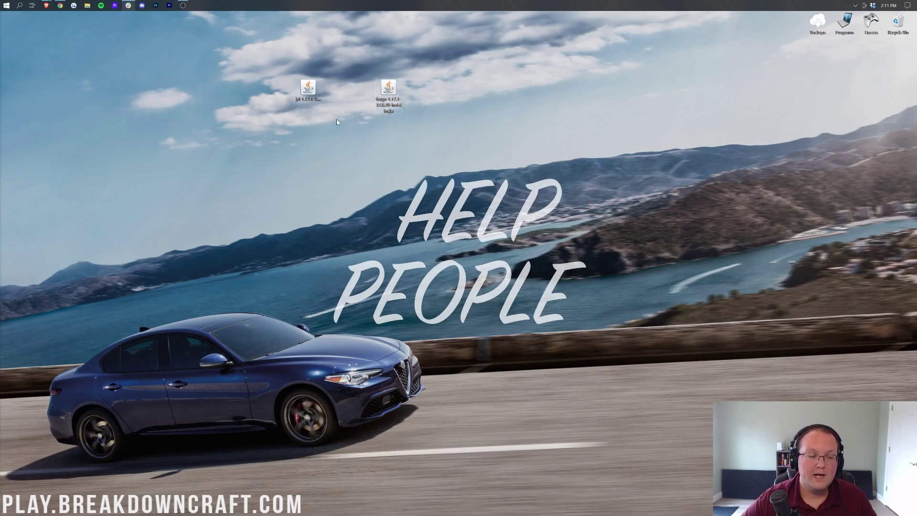
# Step: Search the computer for "downloads" and open the Downloads folder
pyautogui.click(2, 4)
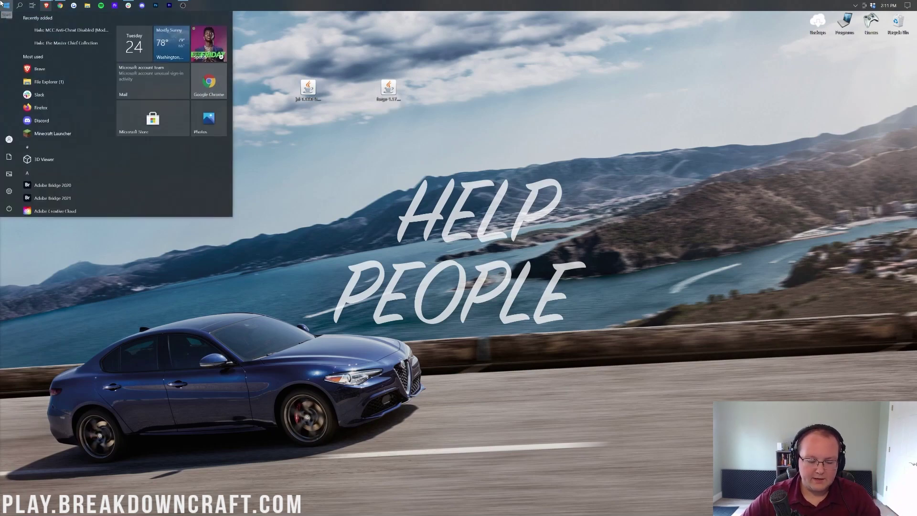
pyautogui.write('down')
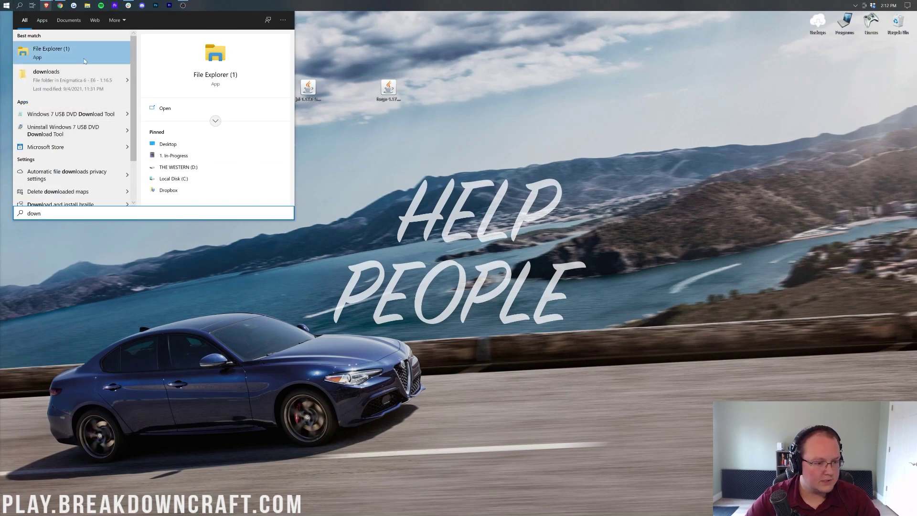
pyautogui.write('load')
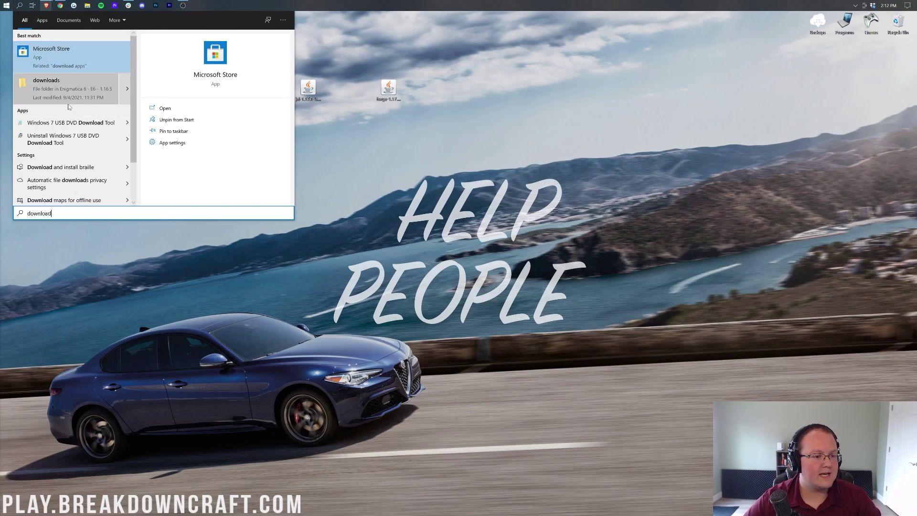
pyautogui.write('s')
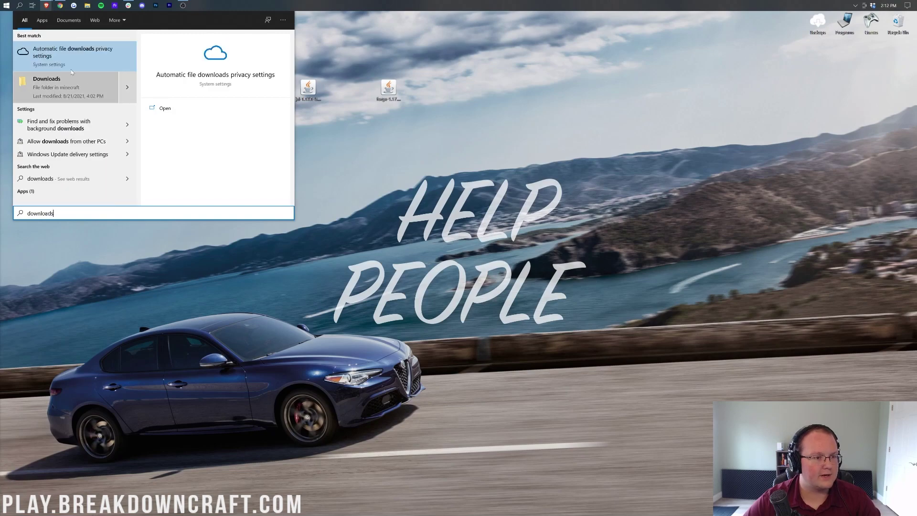
pyautogui.click(79, 89)
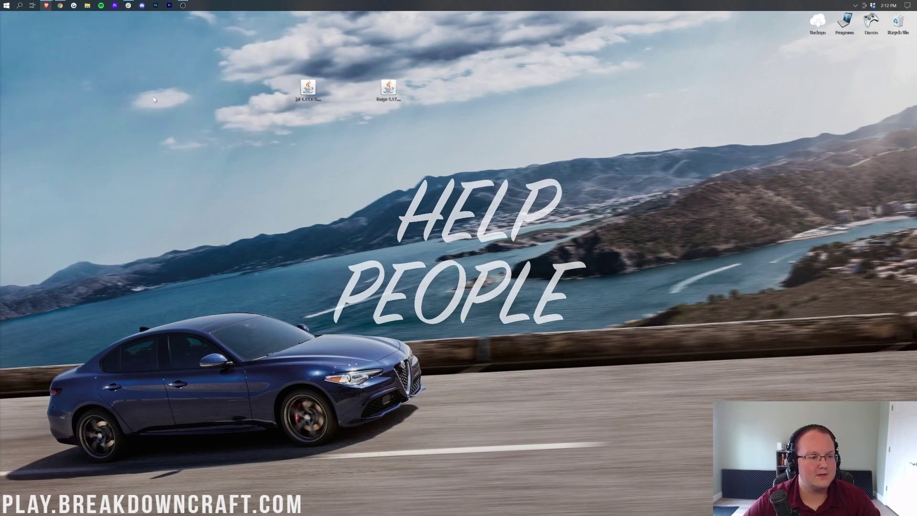
# Step: Shift the JEI and Forge files together on the desktop and close the Downloads folder window
pyautogui.moveTo(427, 103); pyautogui.dragTo(688, 324)
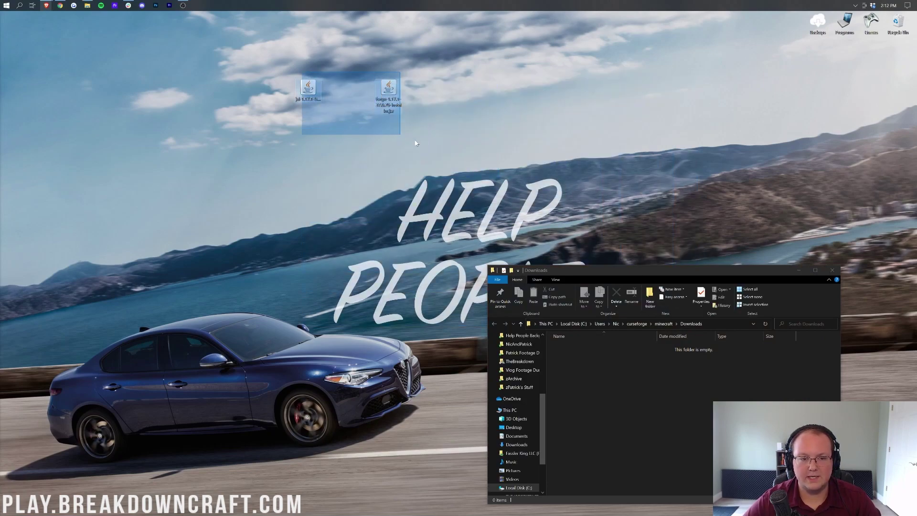
pyautogui.moveTo(416, 143); pyautogui.dragTo(411, 140)
pyautogui.moveTo(390, 108); pyautogui.dragTo(443, 109)
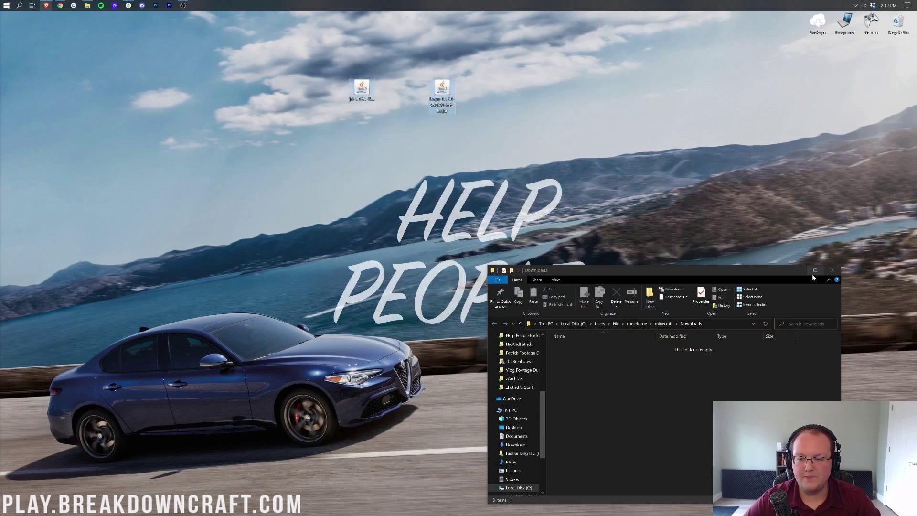
pyautogui.click(832, 270)
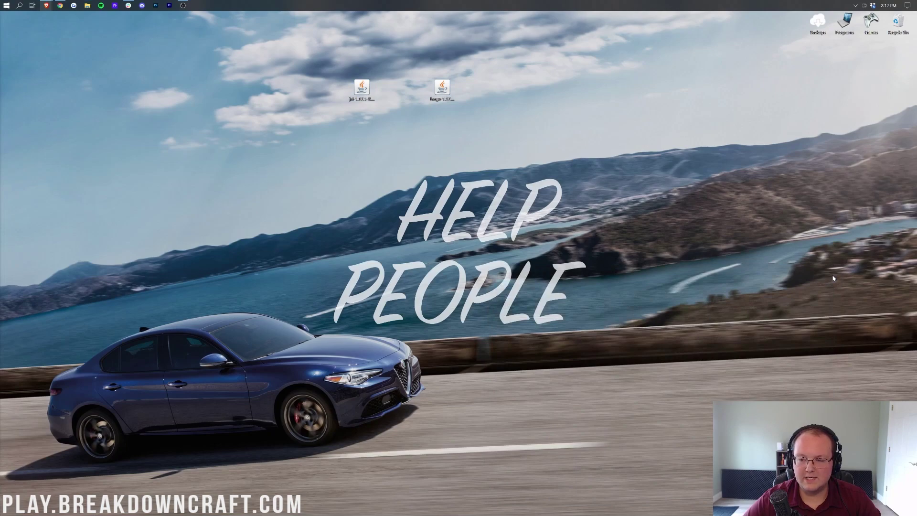
pyautogui.rightClick(440, 92)
pyautogui.click(466, 131)
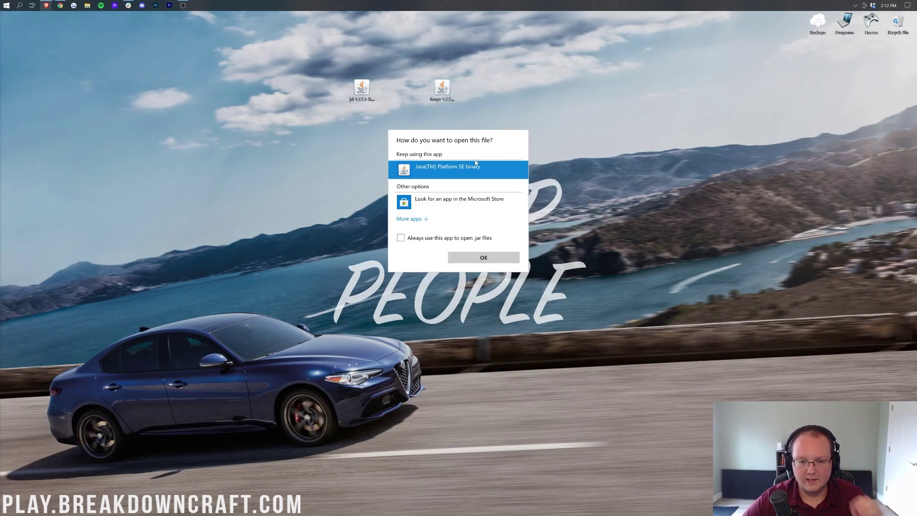
pyautogui.click(492, 259)
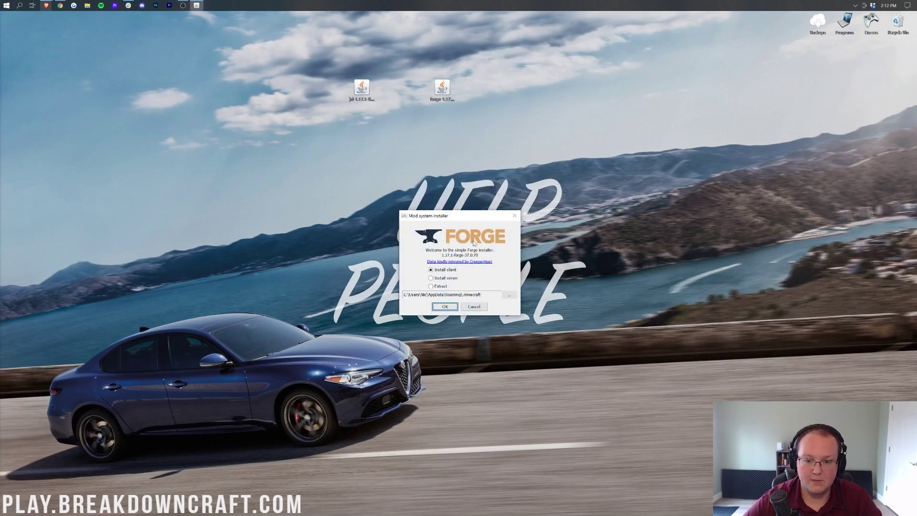
pyautogui.click(514, 216)
pyautogui.rightClick(443, 96)
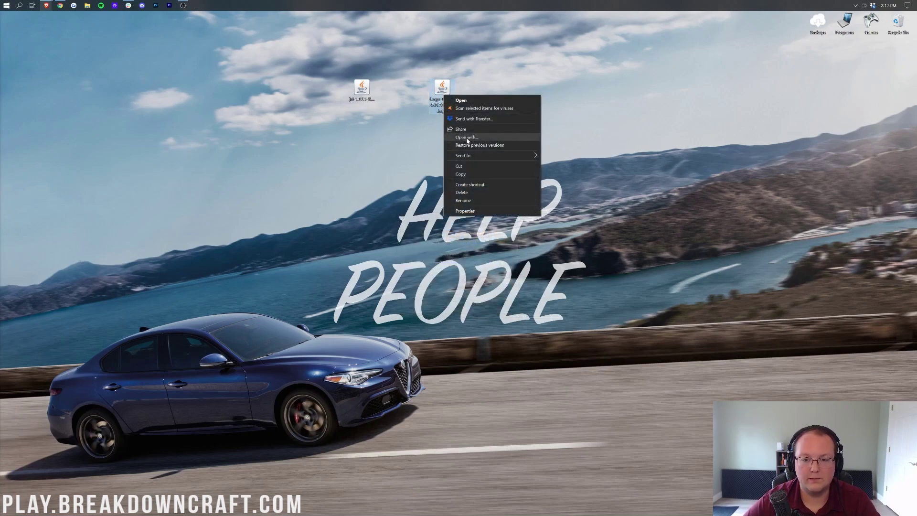
pyautogui.click(467, 138)
pyautogui.click(576, 176)
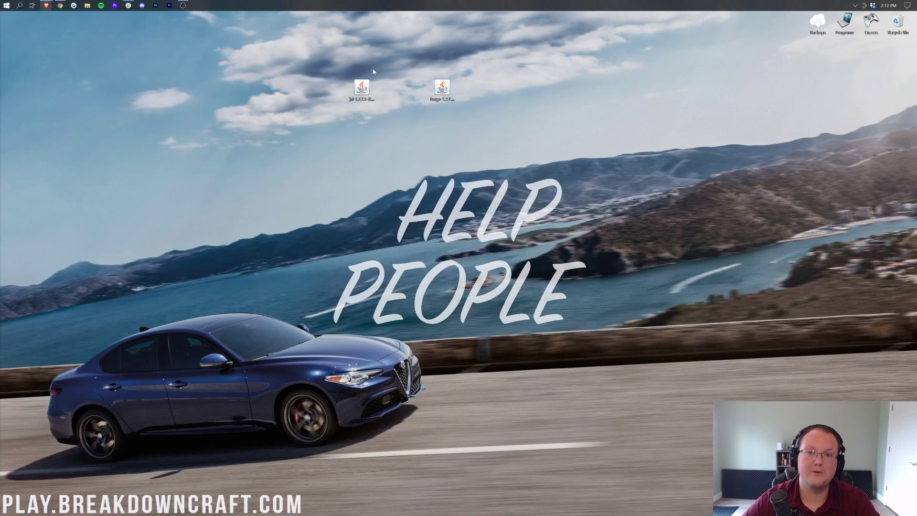
# Step: Switch to Chrome and review the articles on installing Java for Minecraft and repairing .jar files with Jarfix
pyautogui.click(60, 5)
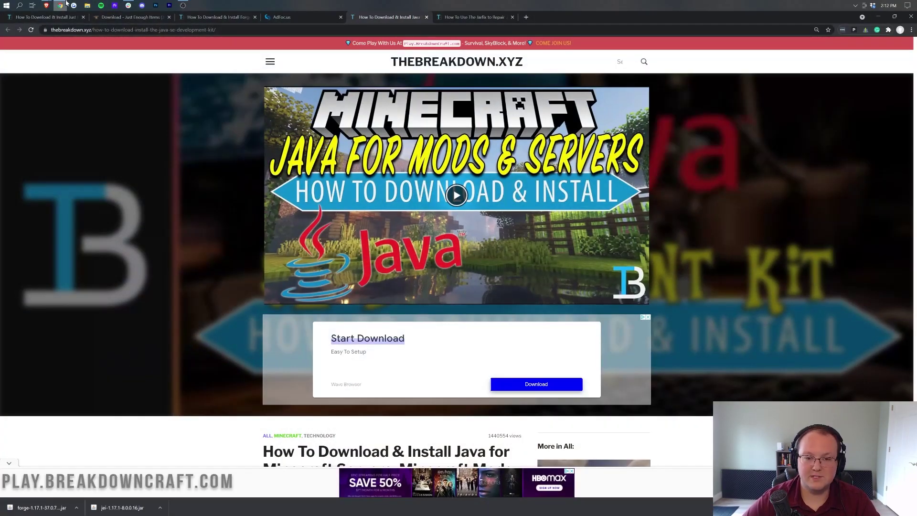
pyautogui.scroll(-5, 166, 175)
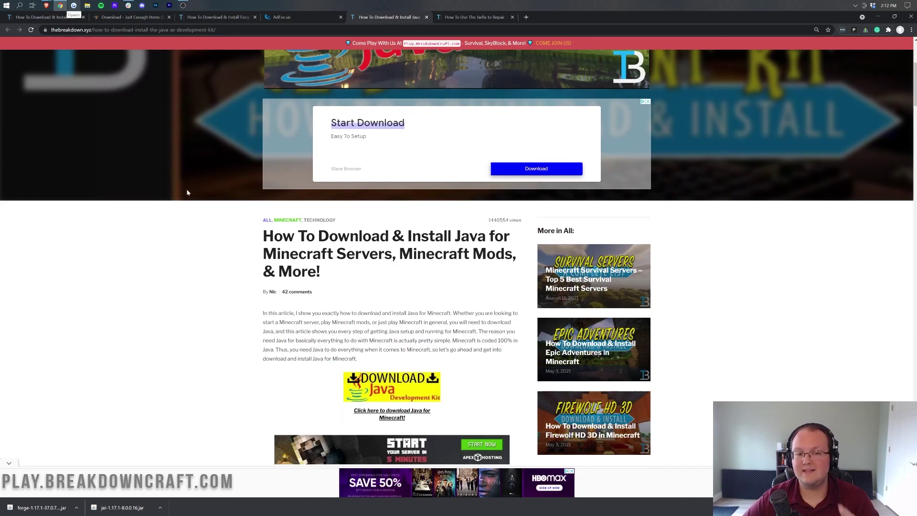
pyautogui.scroll(-4, 192, 183)
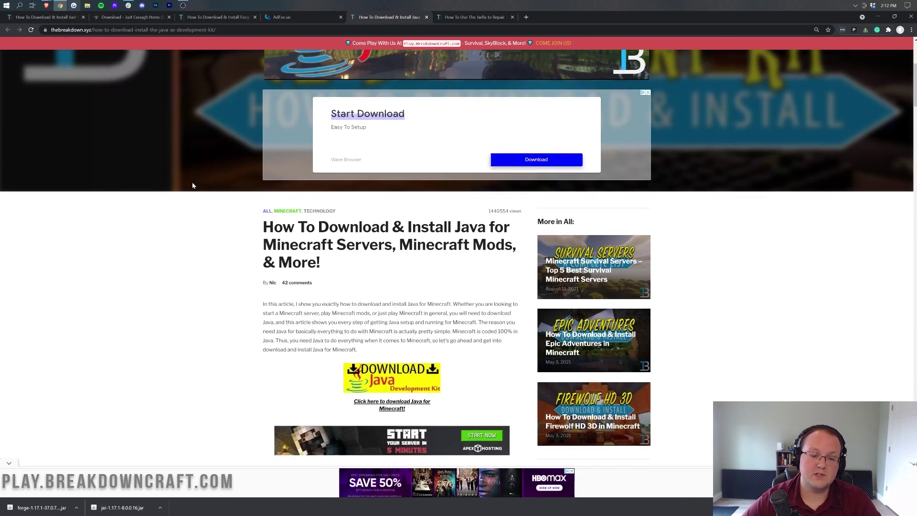
pyautogui.scroll(-15, 329, 188)
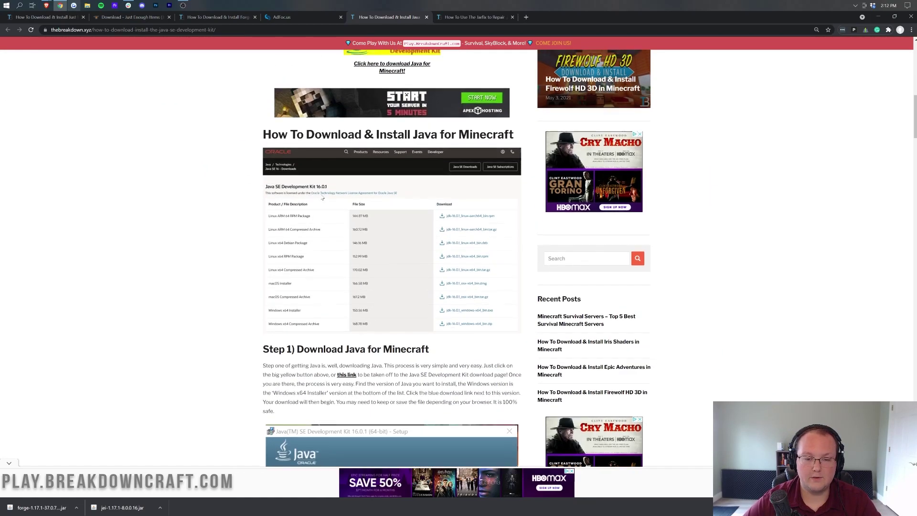
pyautogui.scroll(20, 365, 248)
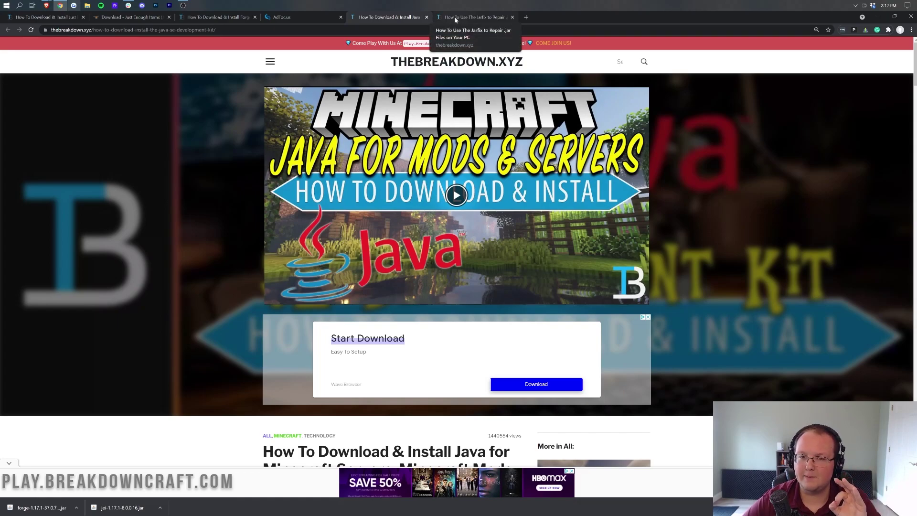
pyautogui.click(455, 18)
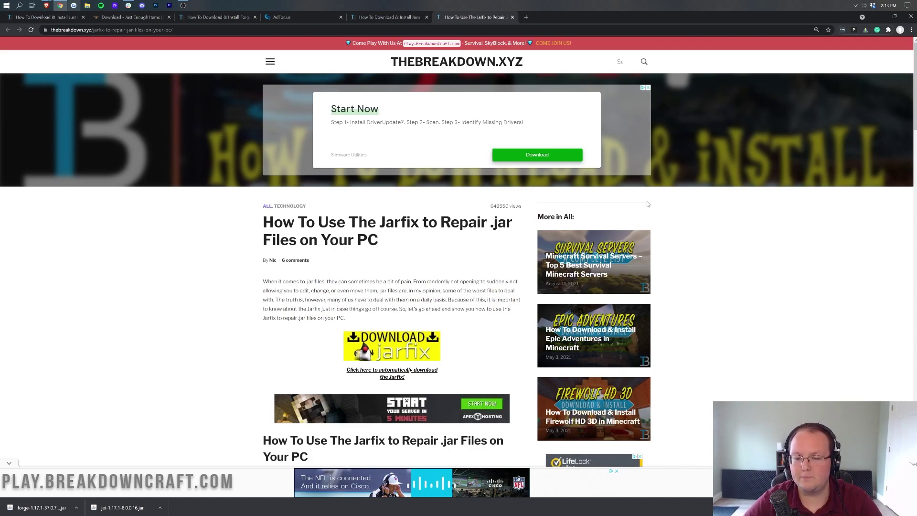
pyautogui.click(878, 17)
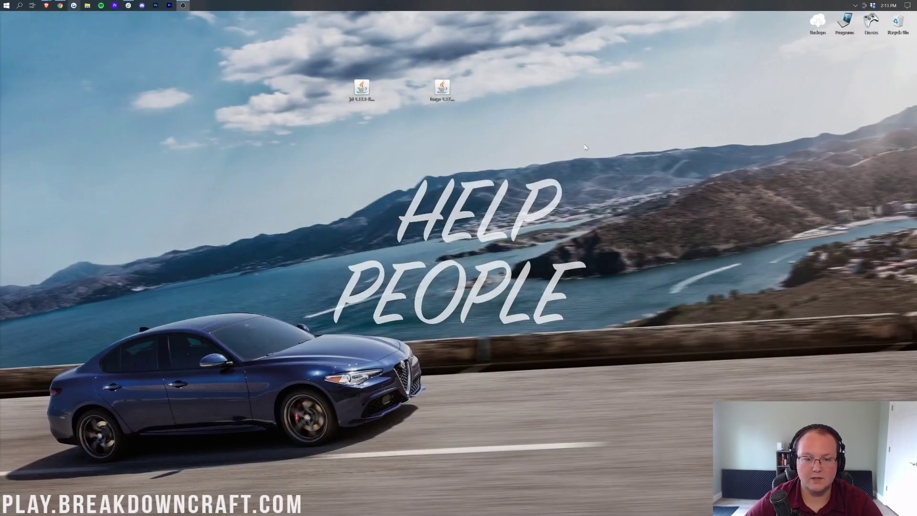
# Step: Open the Forge installer with Java(TM) Platform SE binary and install the client into the default .minecraft folder
pyautogui.rightClick(440, 90)
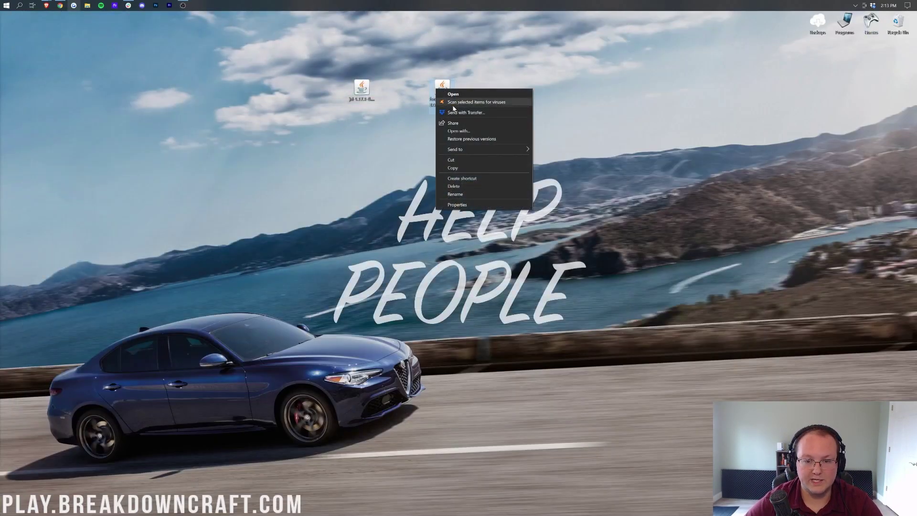
pyautogui.click(453, 132)
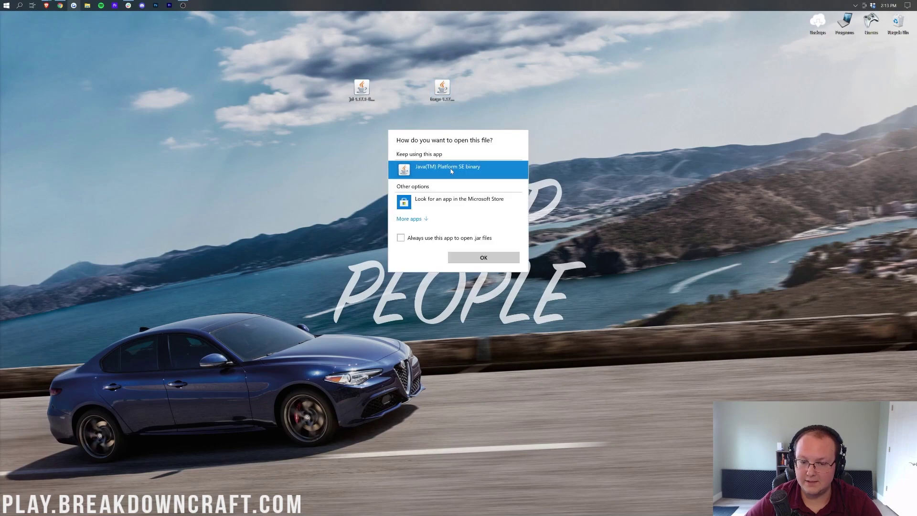
pyautogui.click(483, 259)
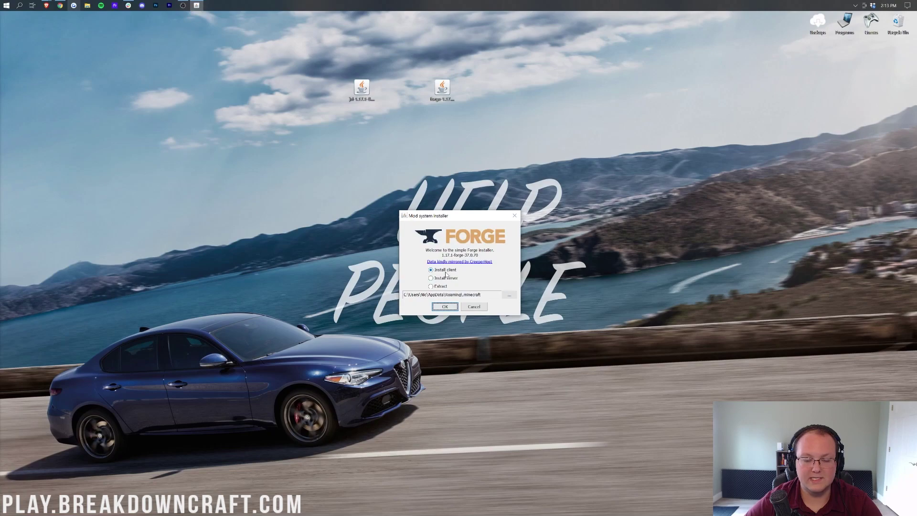
pyautogui.click(444, 272)
pyautogui.click(444, 306)
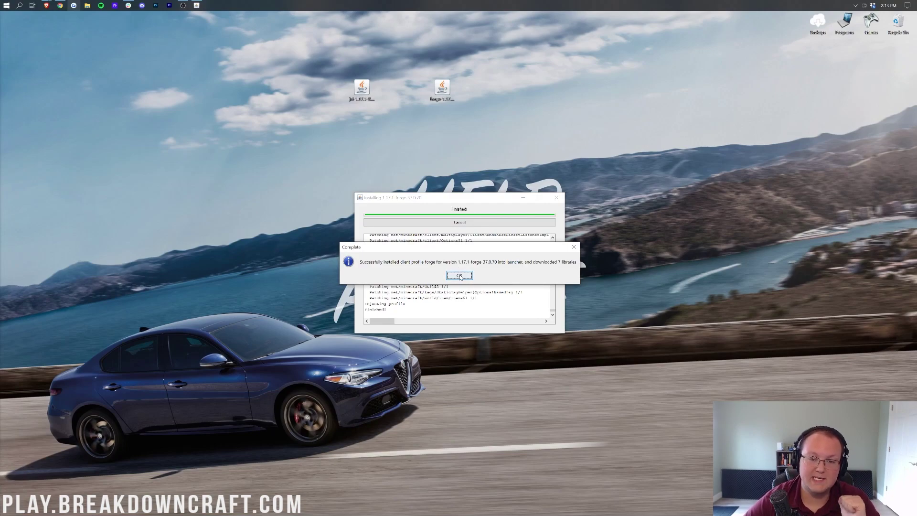
pyautogui.click(459, 275)
# Step: Move the Forge installer to the Recycle Bin and place the JEI file near the middle of the desktop
pyautogui.moveTo(447, 100); pyautogui.dragTo(898, 21)
pyautogui.moveTo(376, 96); pyautogui.dragTo(487, 139)
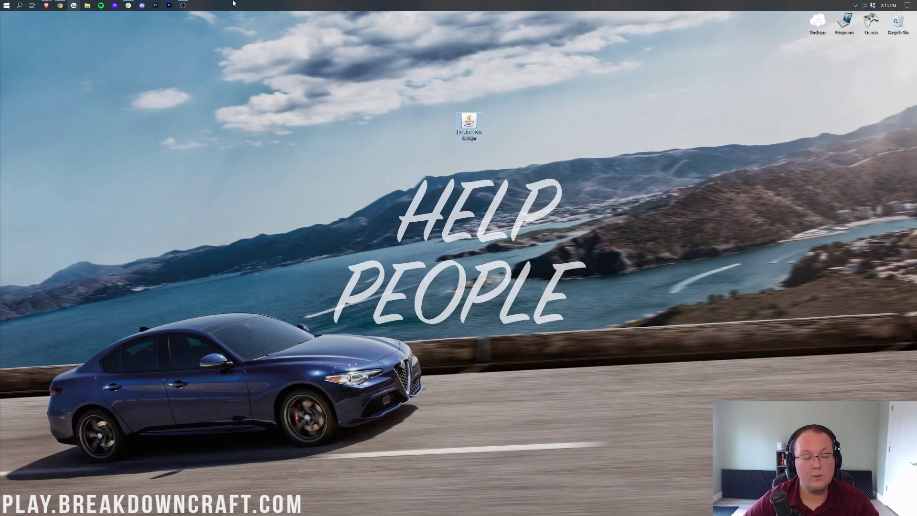
# Step: Search for "mine" and open the Minecraft Launcher
pyautogui.click(4, 4)
pyautogui.write('mine')
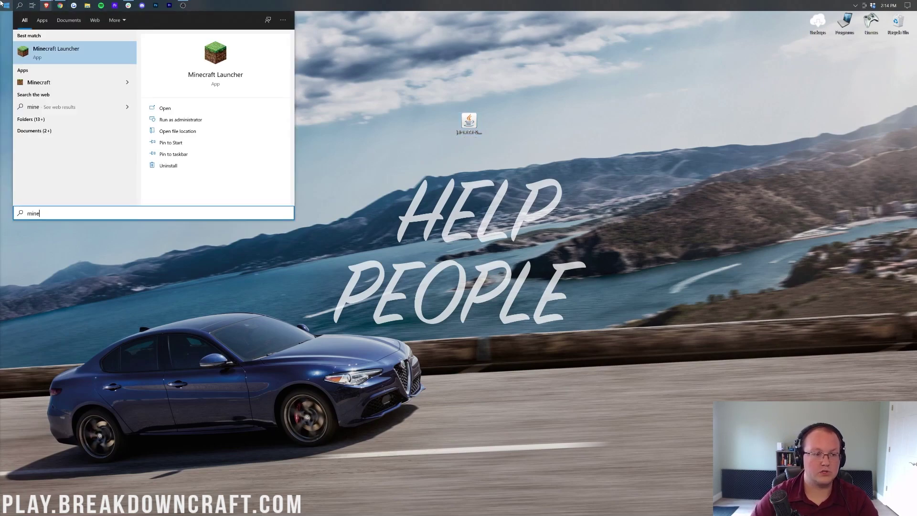
pyautogui.press('Return')
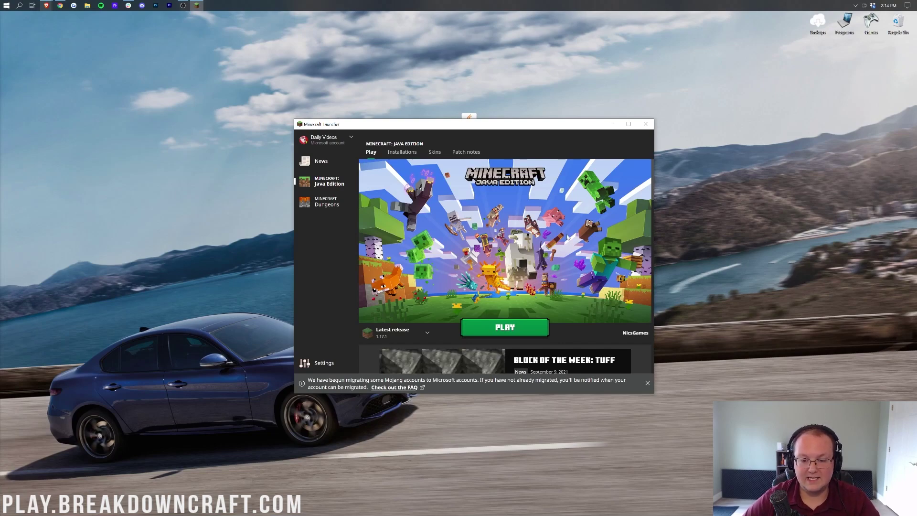
# Step: Select the forge 1.17.1-forge-37.0.70 installation, start launching it and cancel at the modified-installation warning
pyautogui.click(408, 335)
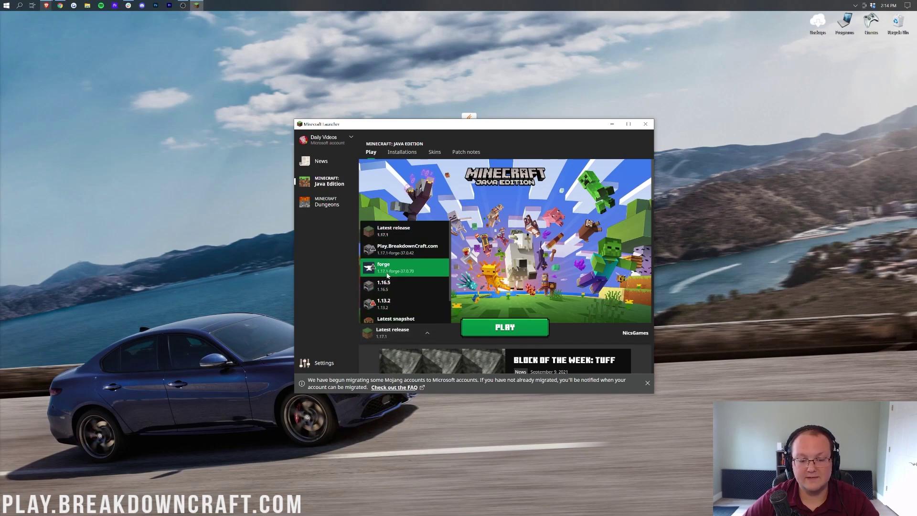
pyautogui.click(398, 270)
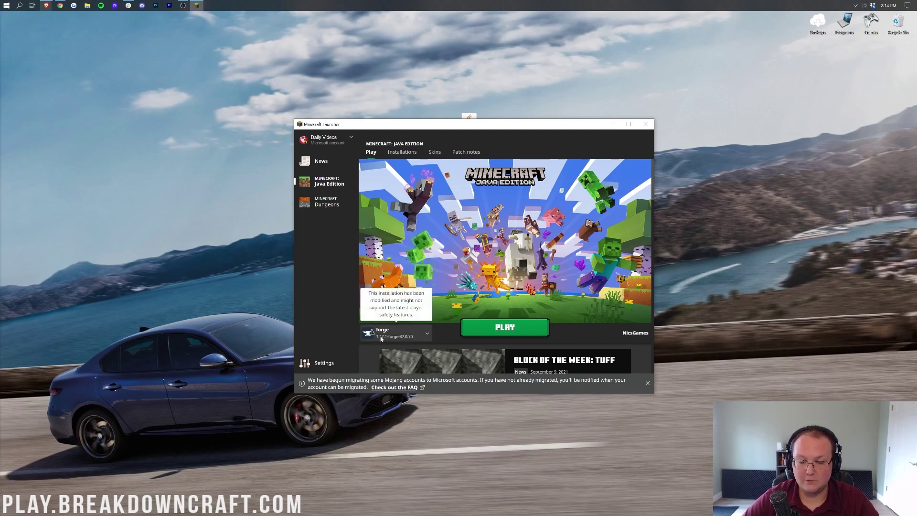
pyautogui.click(502, 325)
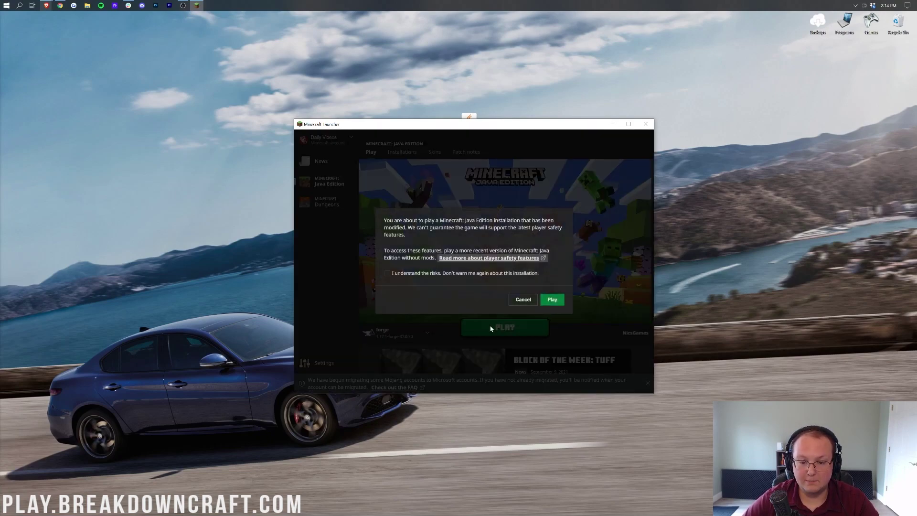
pyautogui.click(523, 301)
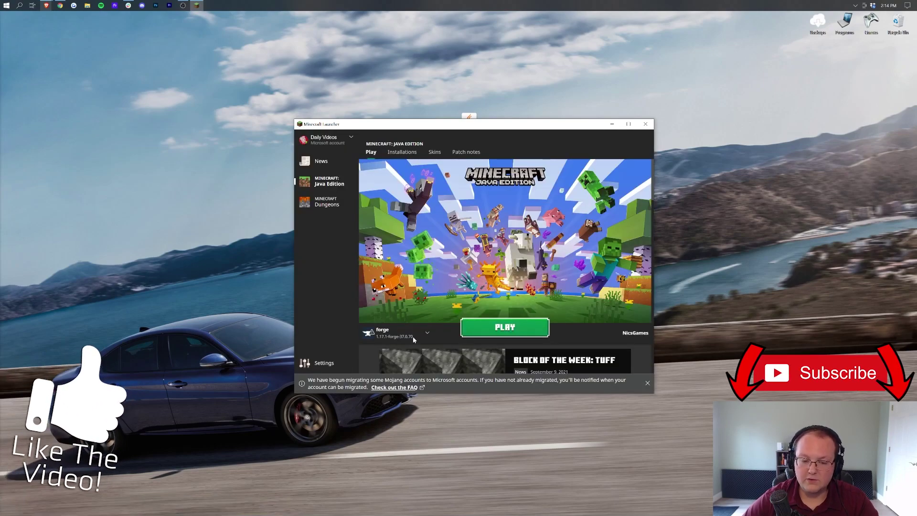
# Step: Start creating a new Java Edition installation and name it Play.BreakdownCraft.com
pyautogui.moveTo(382, 340)
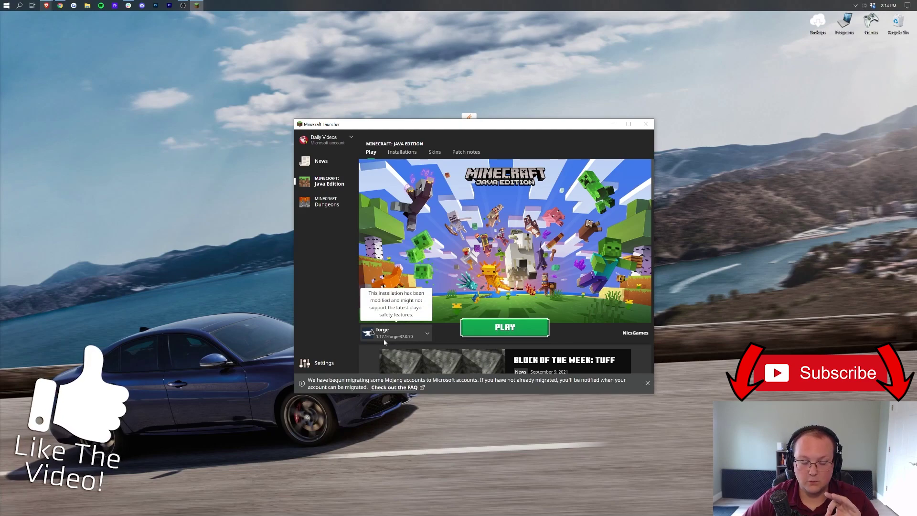
pyautogui.click(407, 154)
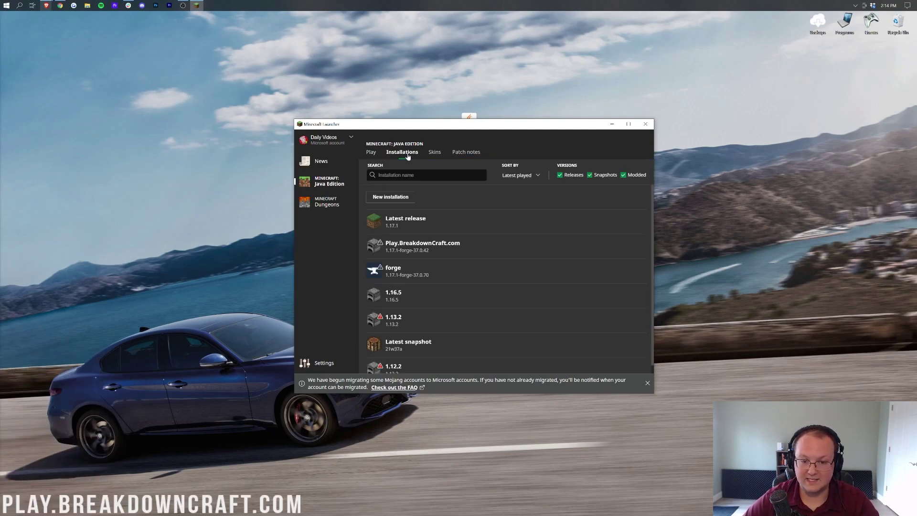
pyautogui.click(386, 199)
pyautogui.click(473, 200)
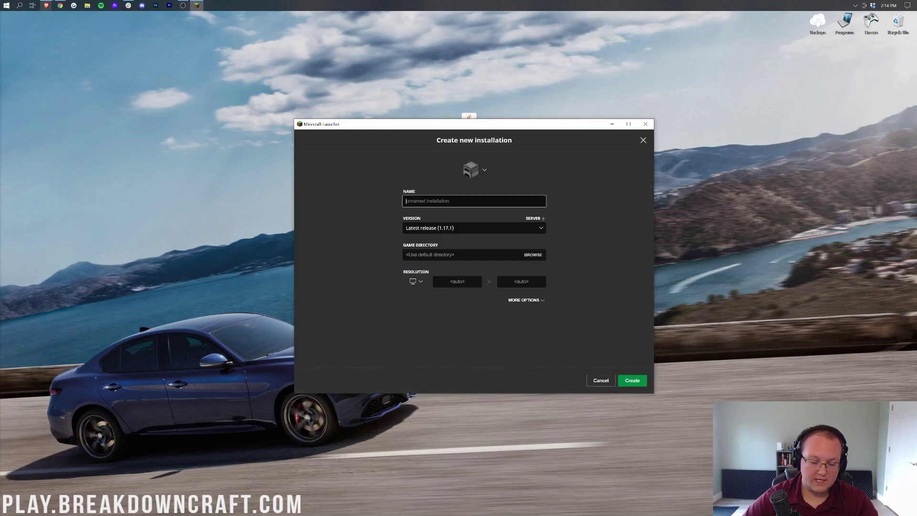
pyautogui.write('Play.BreakdownCraft.com')
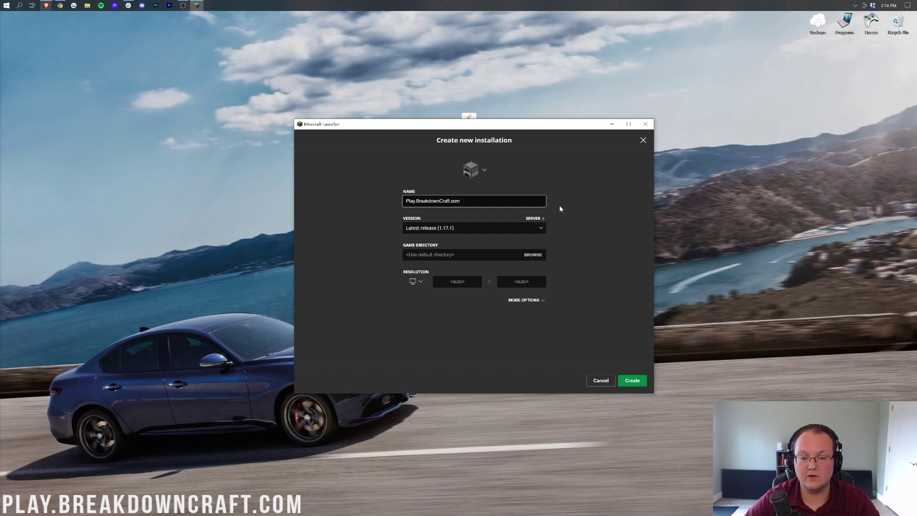
# Step: Set the installation's version to release 1.17.1-forge-37.0.70 and its resolution to 1920 x 1080, and create it
pyautogui.click(470, 230)
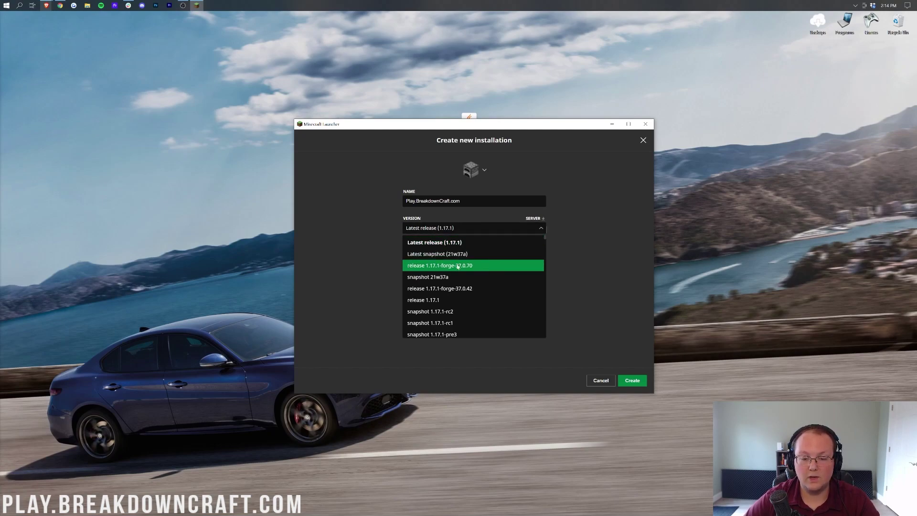
pyautogui.scroll(-3, 436, 269)
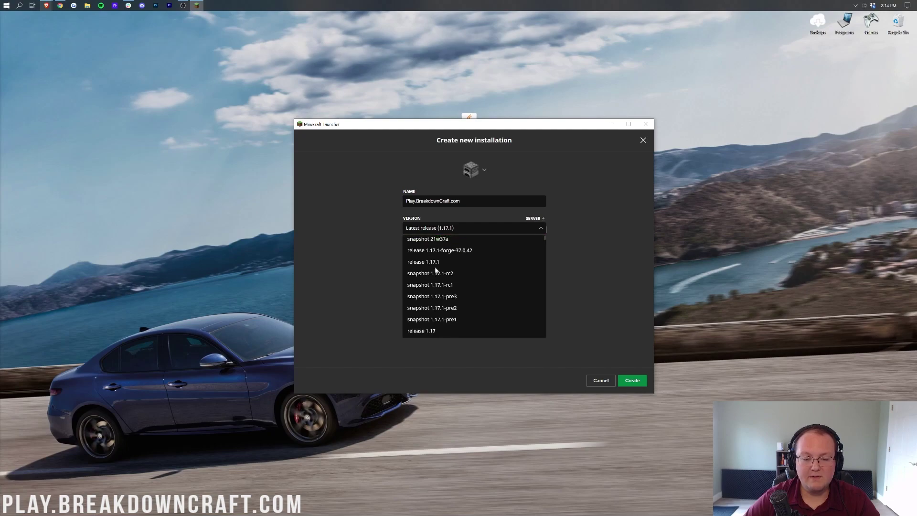
pyautogui.scroll(3, 444, 267)
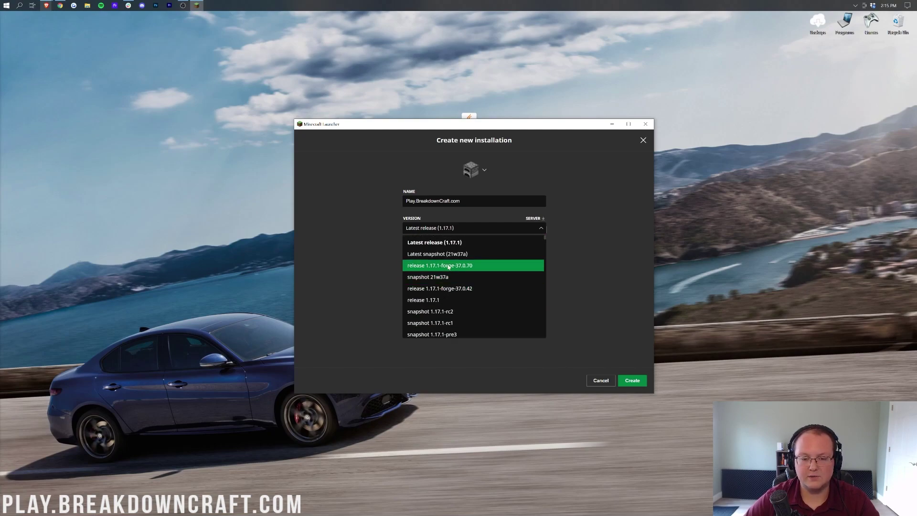
pyautogui.click(448, 265)
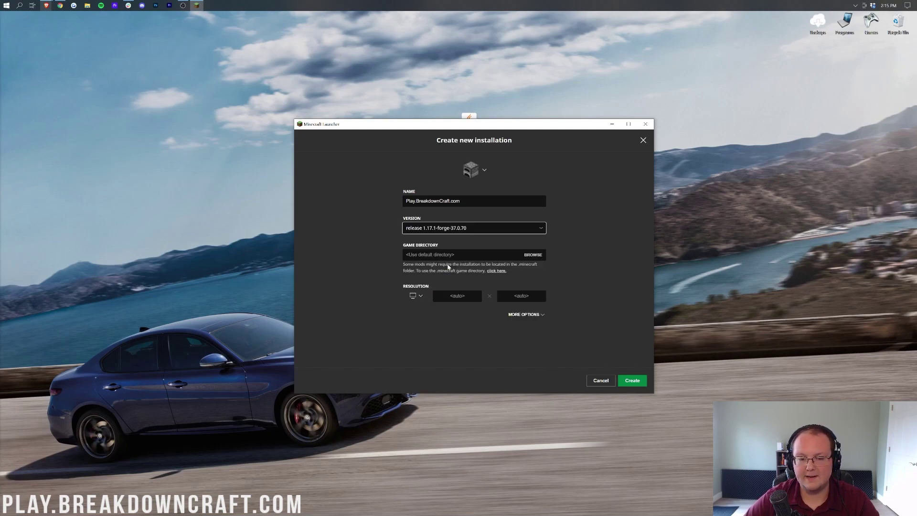
pyautogui.click(417, 296)
pyautogui.click(417, 270)
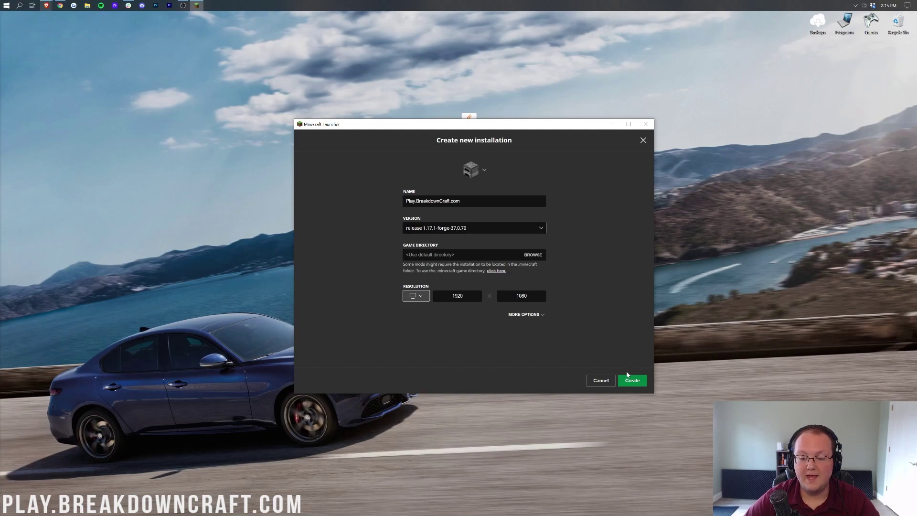
pyautogui.click(630, 379)
# Step: Launch the Play.BreakdownCraft.com 1.17.1-forge-37.0.70 installation, accepting the modified-installation risks without further warnings
pyautogui.scroll(-1, 549, 317)
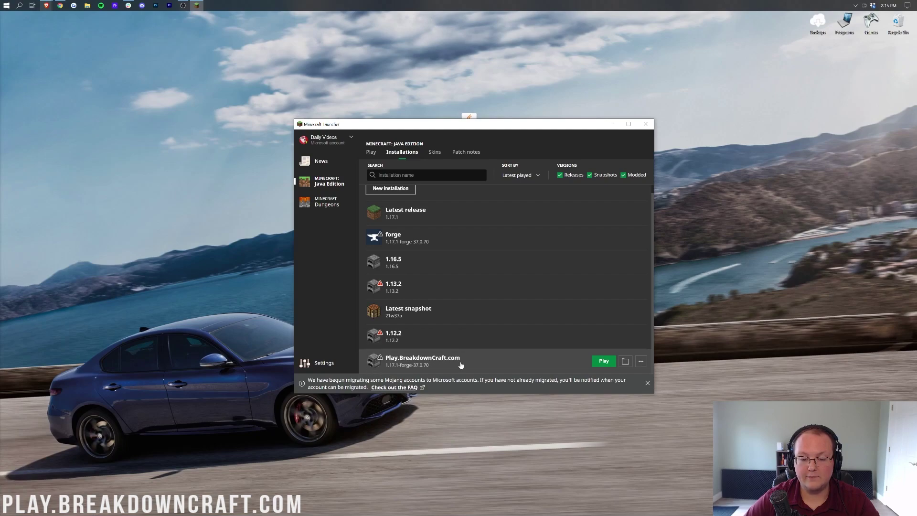
pyautogui.click(603, 361)
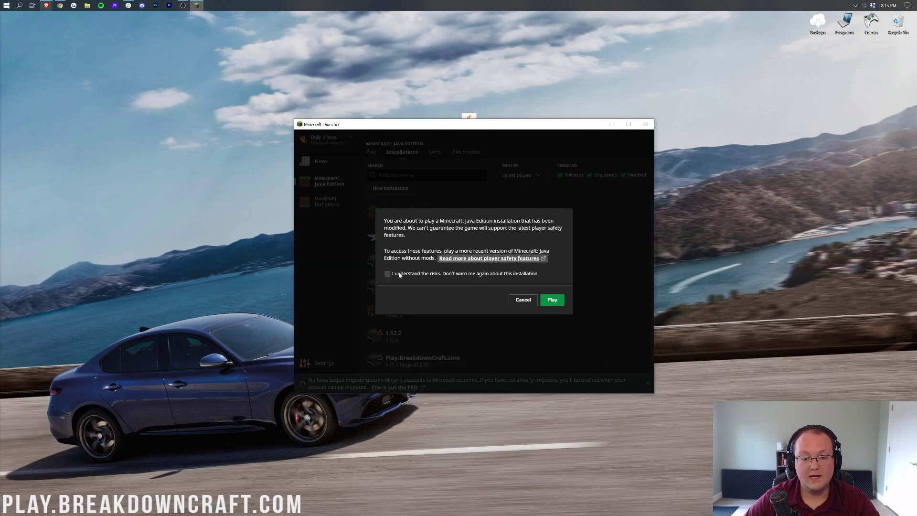
pyautogui.click(387, 273)
pyautogui.click(551, 301)
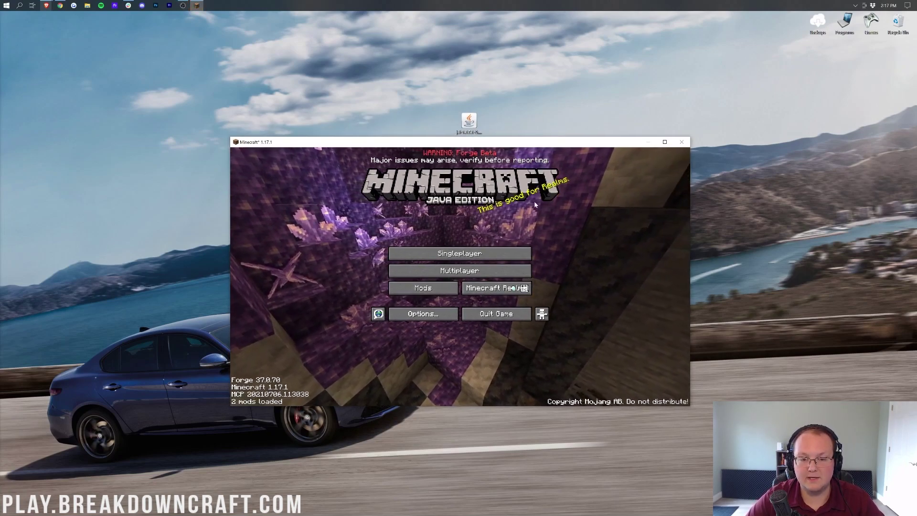
# Step: Open the mods folder from the game's mod list and place its window below the JEI file on the desktop
pyautogui.click(413, 292)
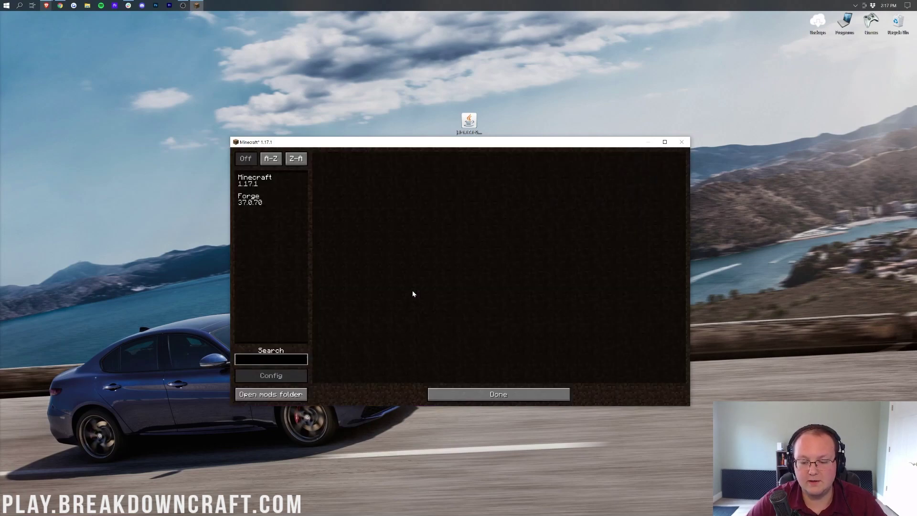
pyautogui.click(280, 395)
pyautogui.moveTo(637, 274); pyautogui.dragTo(442, 151)
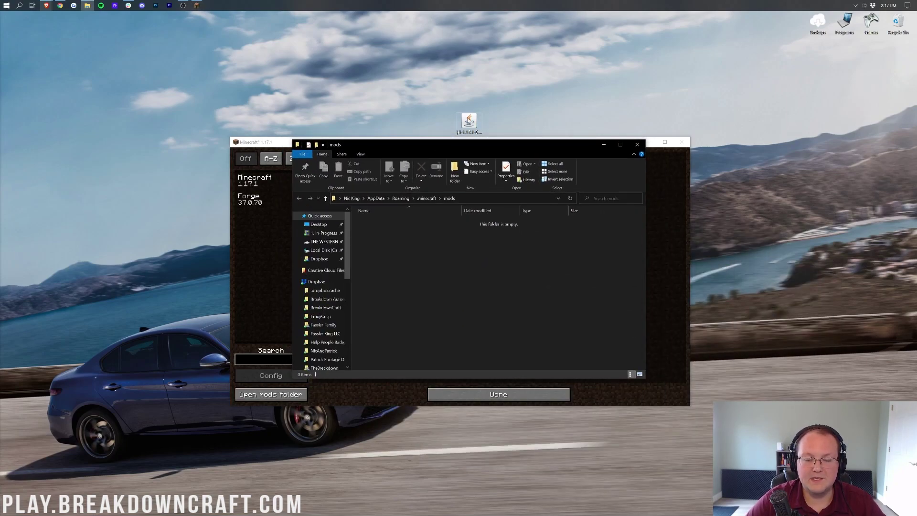
# Step: Copy the JEI file from the desktop into the .minecraft mods folder, refresh the folder and close it
pyautogui.moveTo(468, 121); pyautogui.dragTo(499, 116)
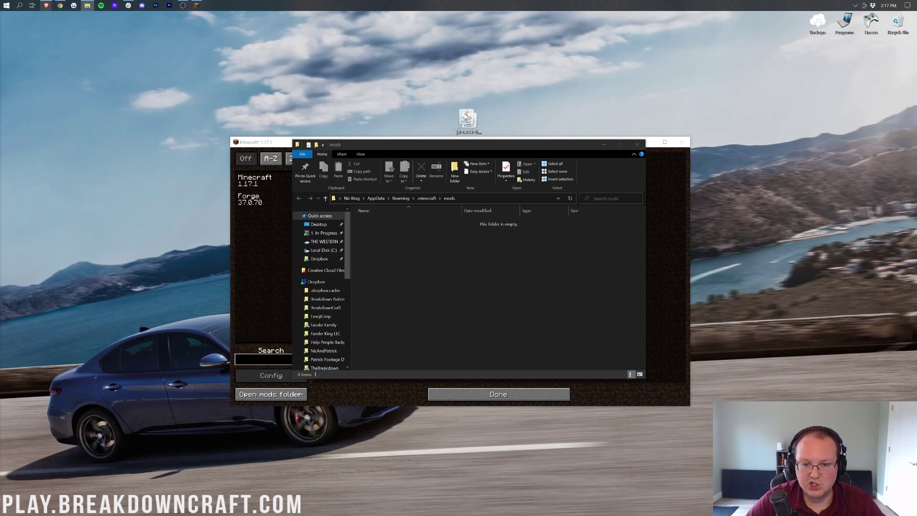
pyautogui.moveTo(466, 116); pyautogui.dragTo(289, 192)
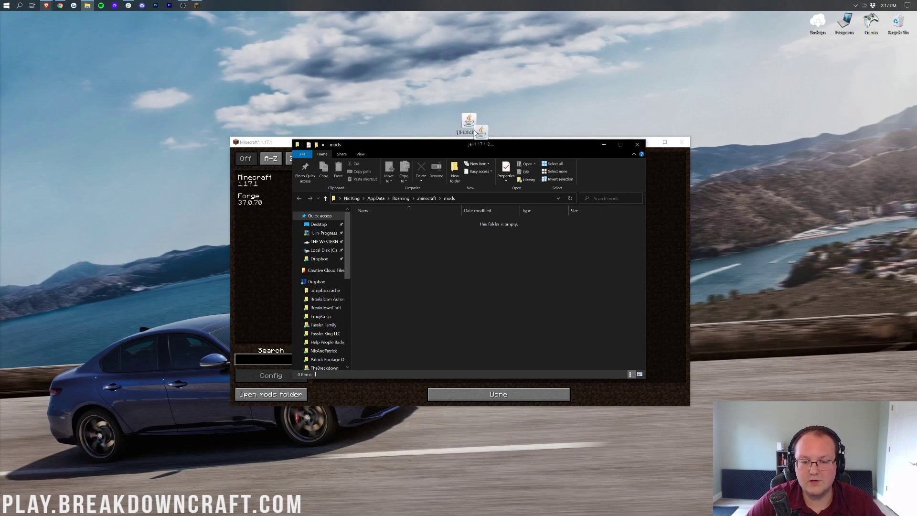
pyautogui.moveTo(477, 132); pyautogui.dragTo(380, 274)
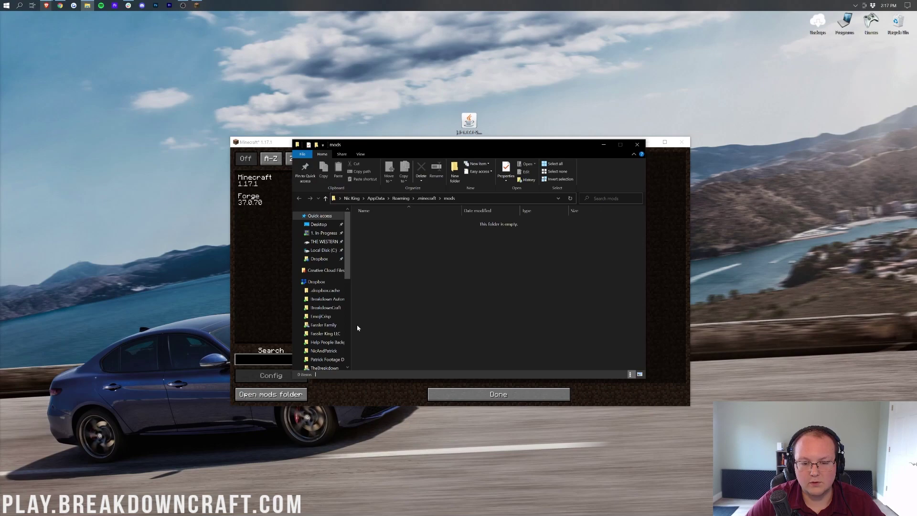
pyautogui.rightClick(434, 287)
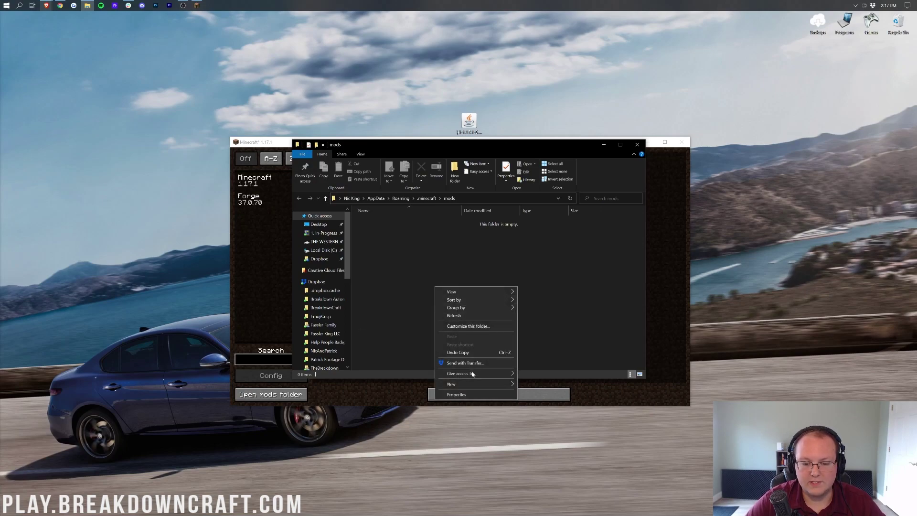
pyautogui.click(454, 315)
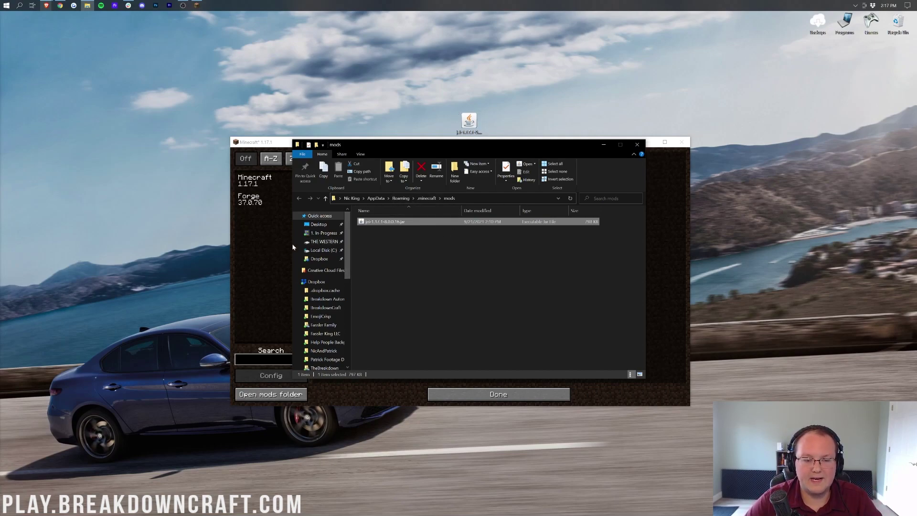
pyautogui.click(637, 145)
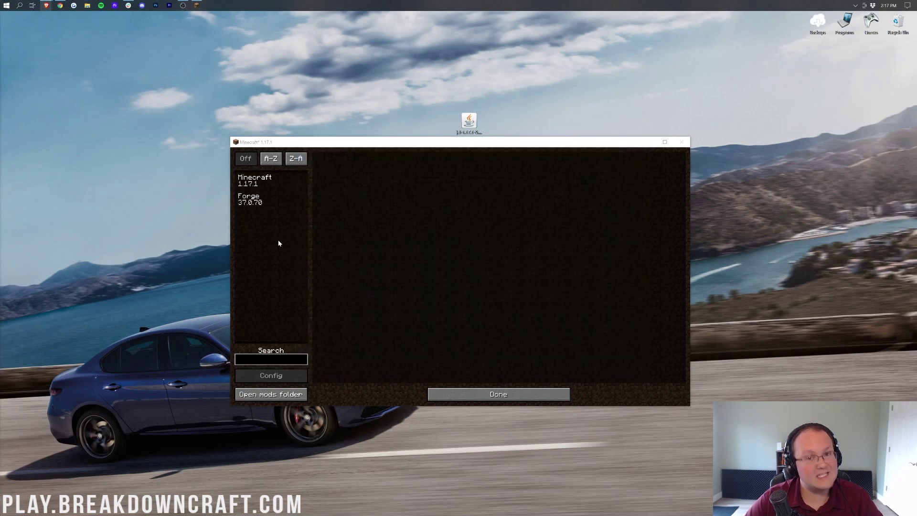
# Step: Leave the mod list, quit the game, and search for "minecraft" to reopen the Minecraft Launcher
pyautogui.click(511, 393)
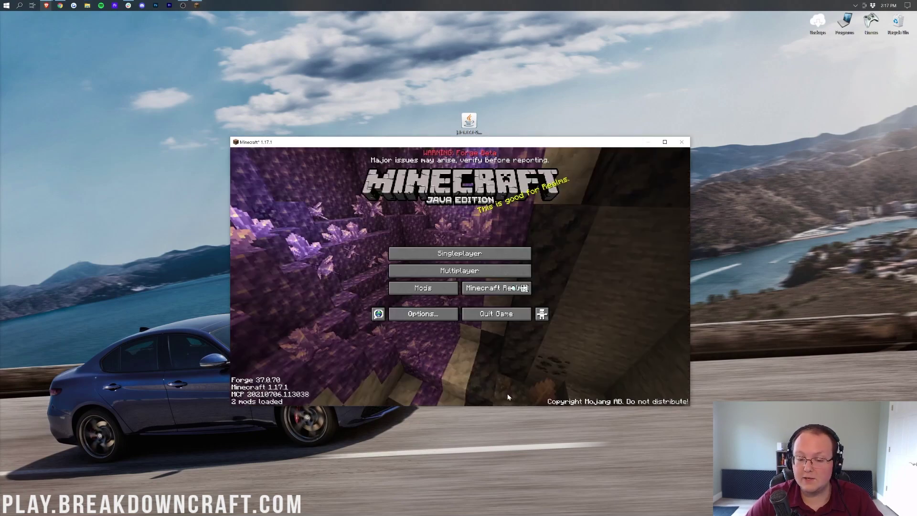
pyautogui.click(499, 311)
pyautogui.click(1, 4)
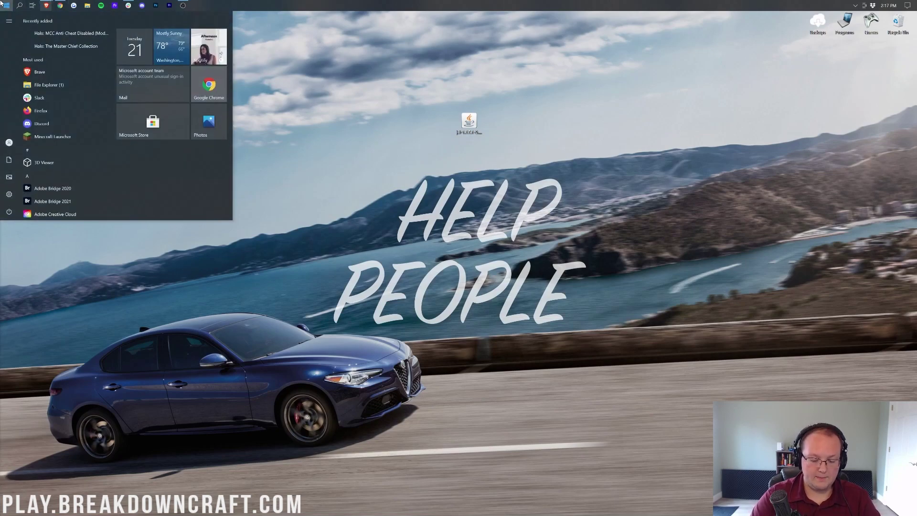
pyautogui.write('minecraft')
pyautogui.press('Return')
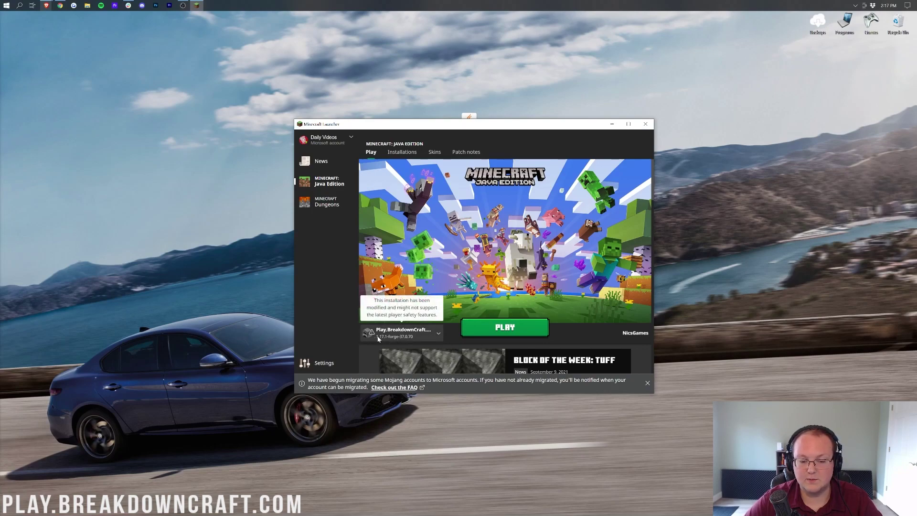
# Step: Select the Play.BreakdownCraft.com Forge installation and launch the game with it
pyautogui.click(387, 334)
pyautogui.click(398, 227)
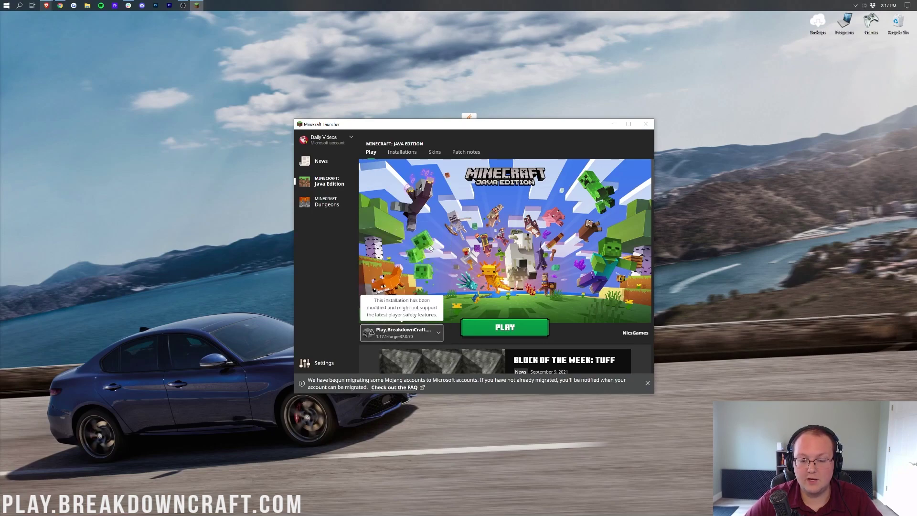
pyautogui.click(515, 335)
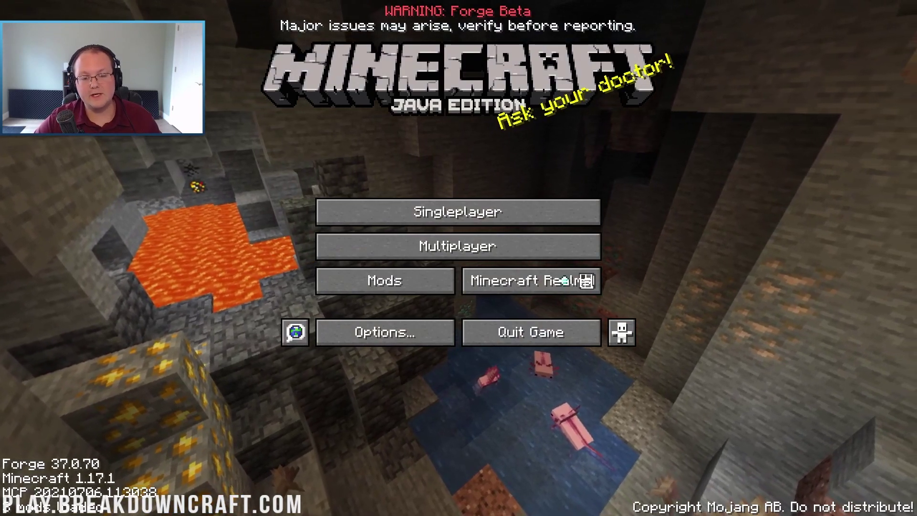
# Step: Check the details of Just Enough Items in the game's mod list and return to the title screen
pyautogui.click(365, 281)
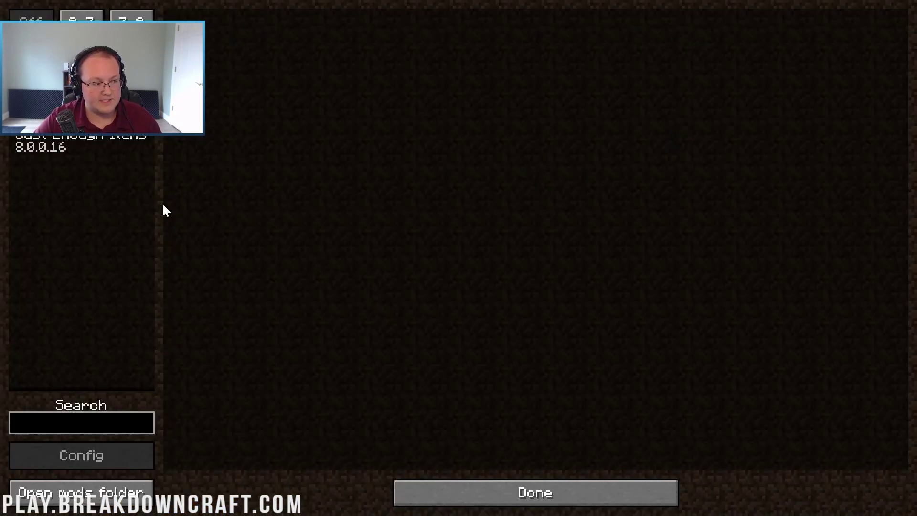
pyautogui.click(100, 157)
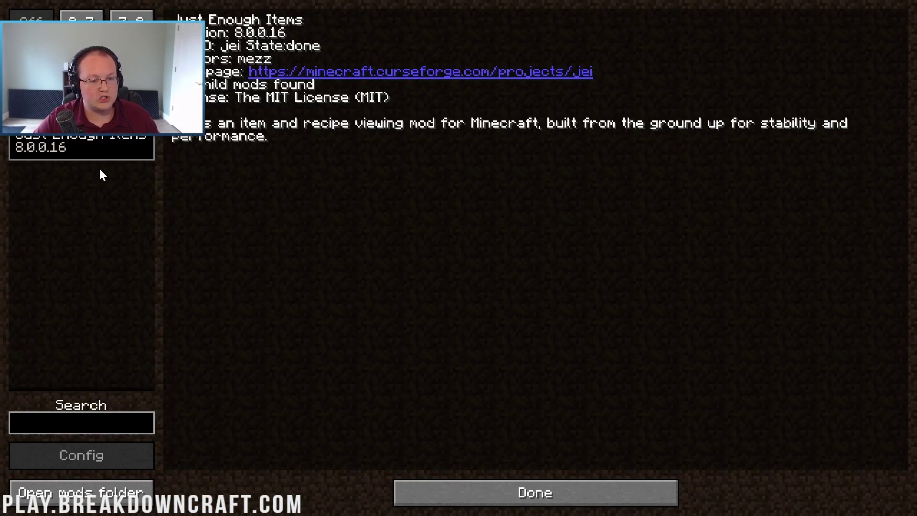
pyautogui.click(534, 489)
# Step: Load an existing singleplayer world and walk a short way through the forest
pyautogui.click(484, 210)
pyautogui.click(457, 95)
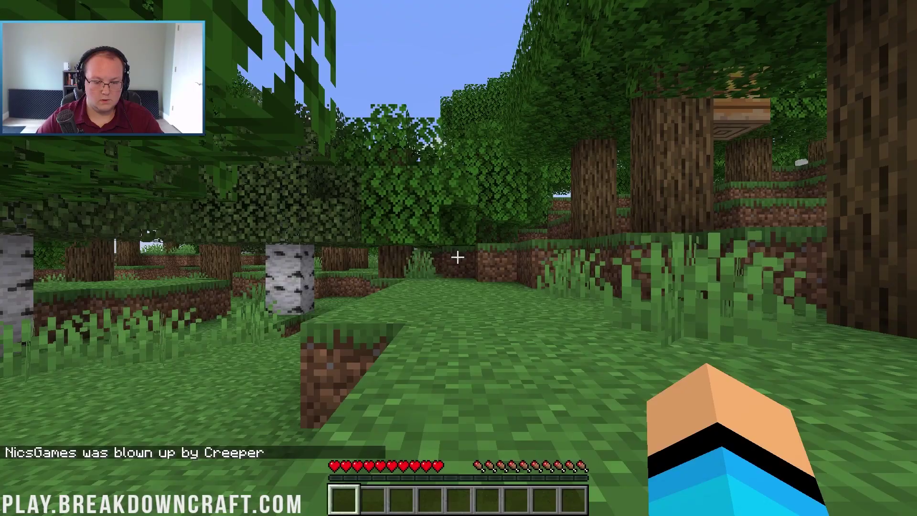
pyautogui.press('s')
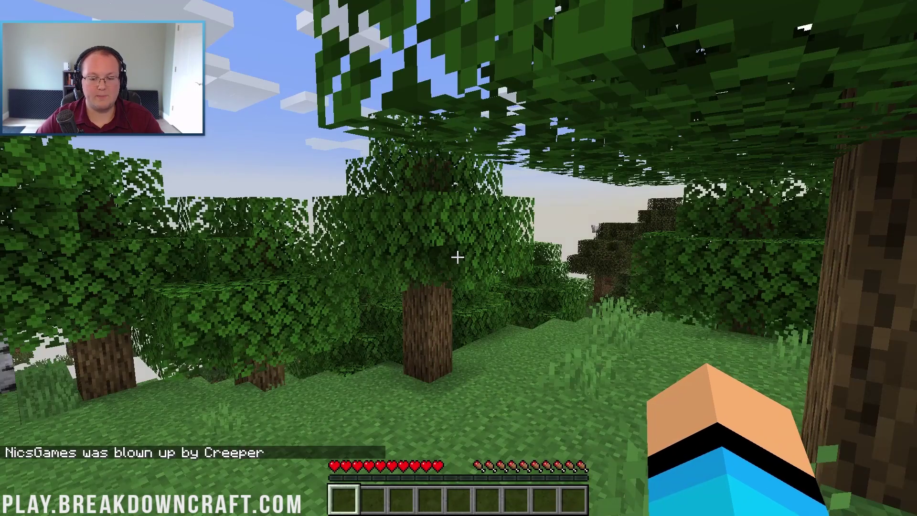
pyautogui.press('w')
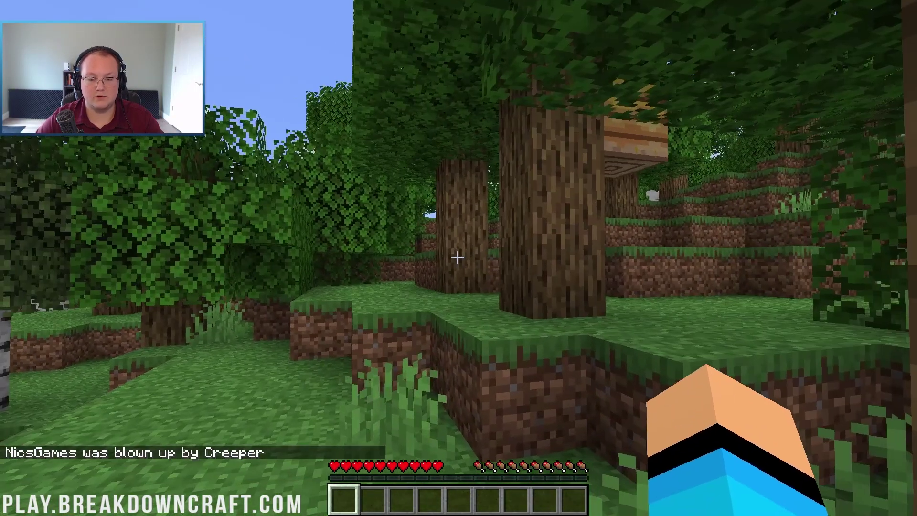
pyautogui.press('w')
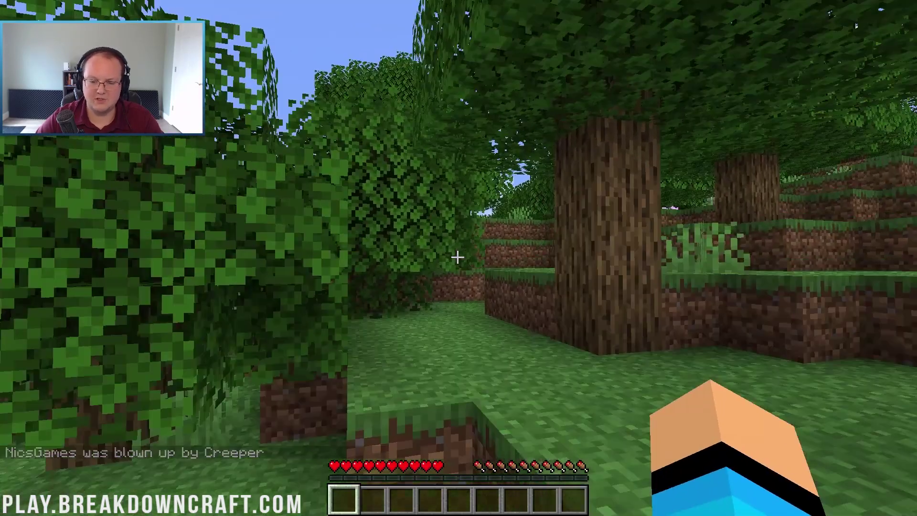
pyautogui.press('s')
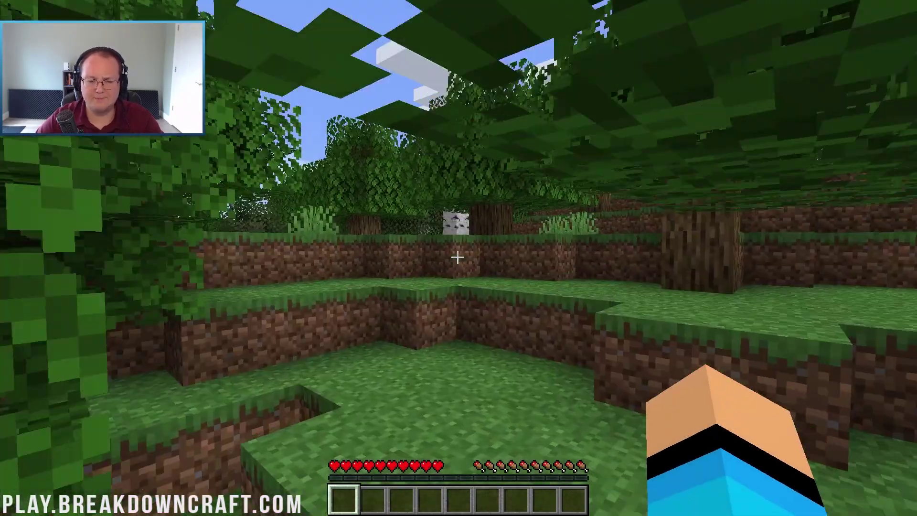
pyautogui.press('w')
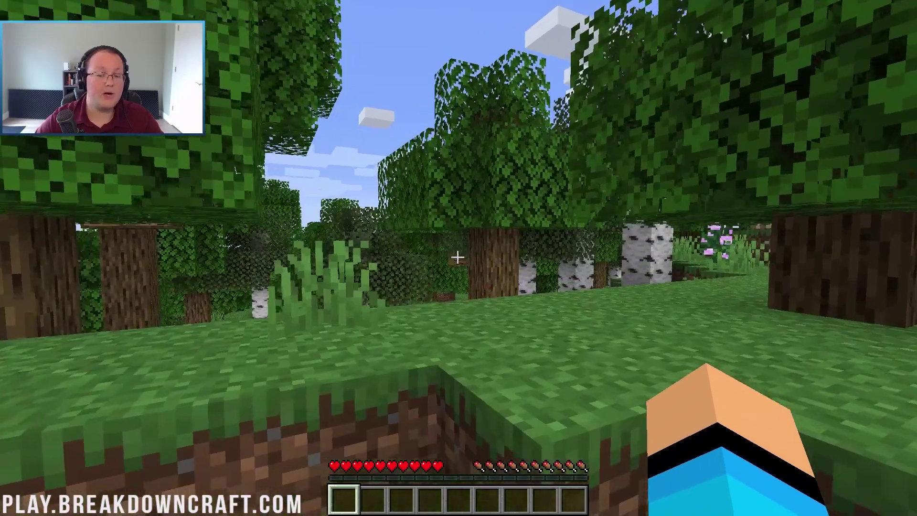
pyautogui.press('w')
# Step: Open the inventory and view the bookshelf's crafting recipe from the Just Enough Items list
pyautogui.press('e')
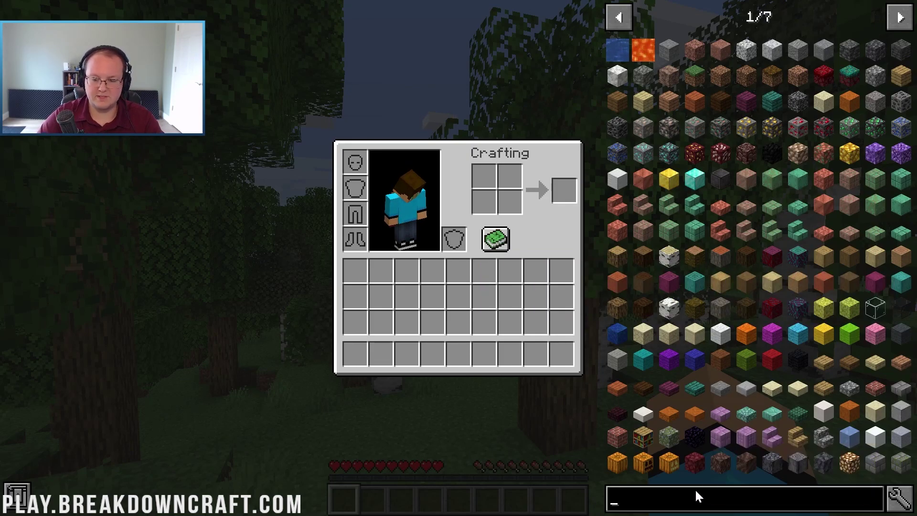
pyautogui.click(643, 438)
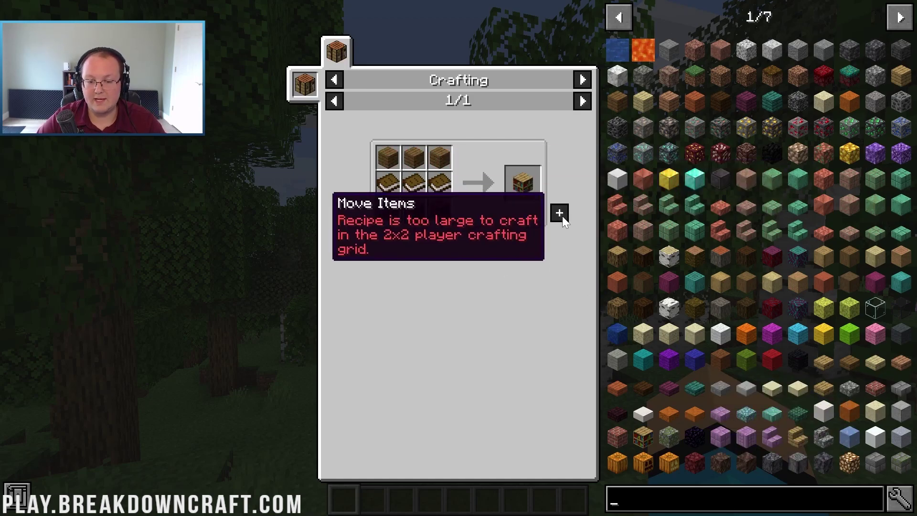
# Step: View the book's crafting recipe from the bookshelf recipe and return to the world
pyautogui.click(443, 192)
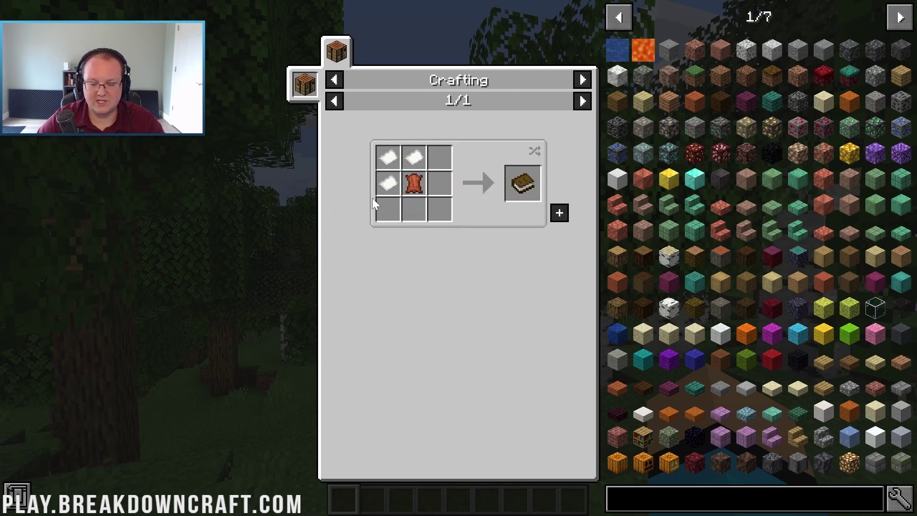
pyautogui.press('Escape')
pyautogui.press('Escape')
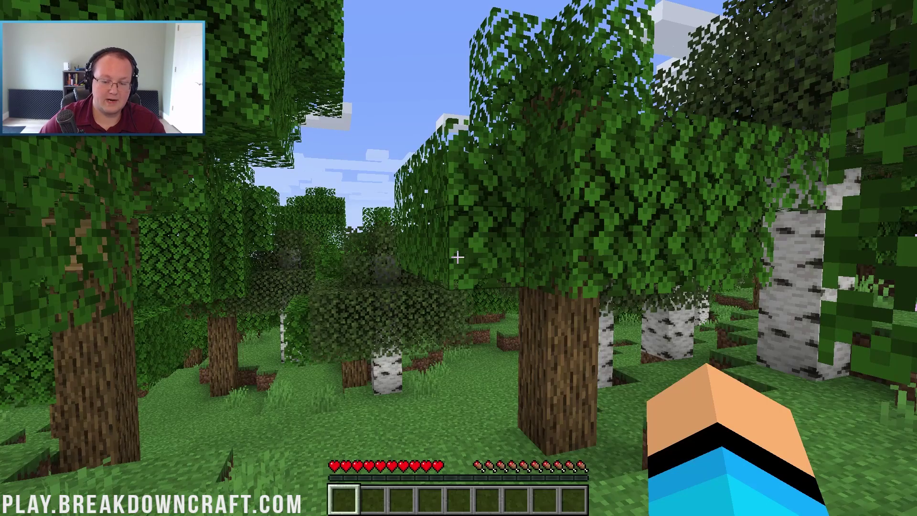
# Step: Give the player minecraft:coal with the give command, twice as a single piece and once with a count of 60
pyautogui.write('/give ')
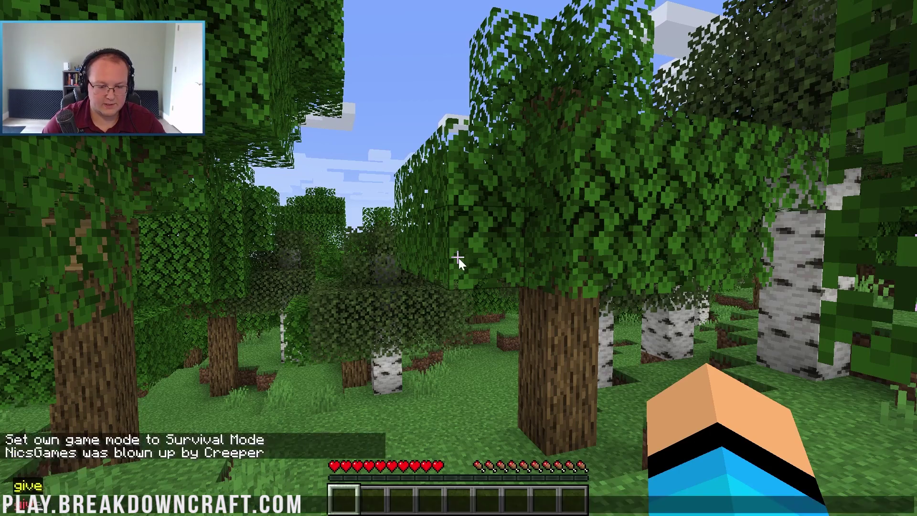
pyautogui.write('NicsGames co')
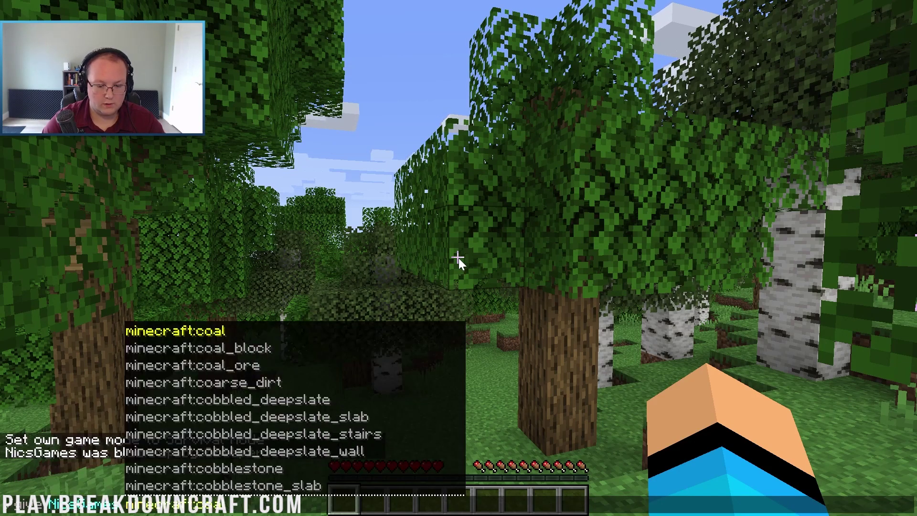
pyautogui.press('Escape')
pyautogui.press('t')
pyautogui.press('Up')
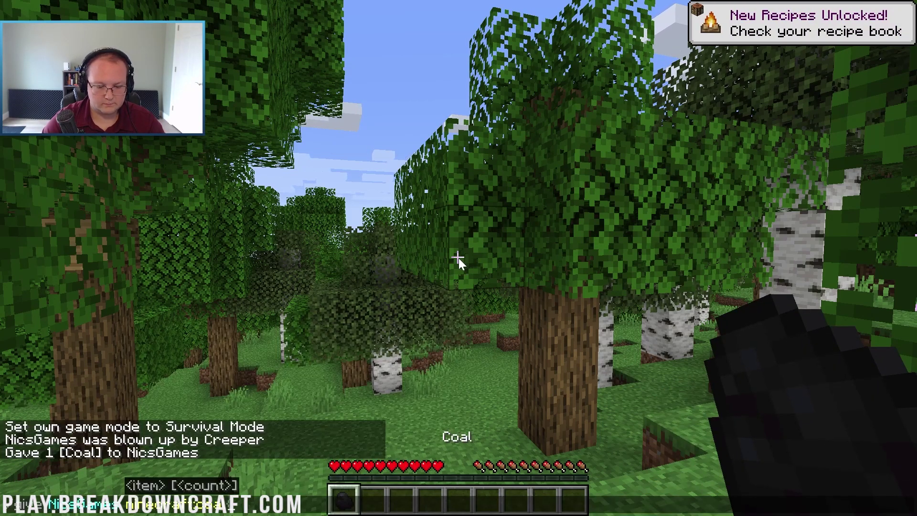
pyautogui.press('Return')
pyautogui.press('t')
pyautogui.press('Up')
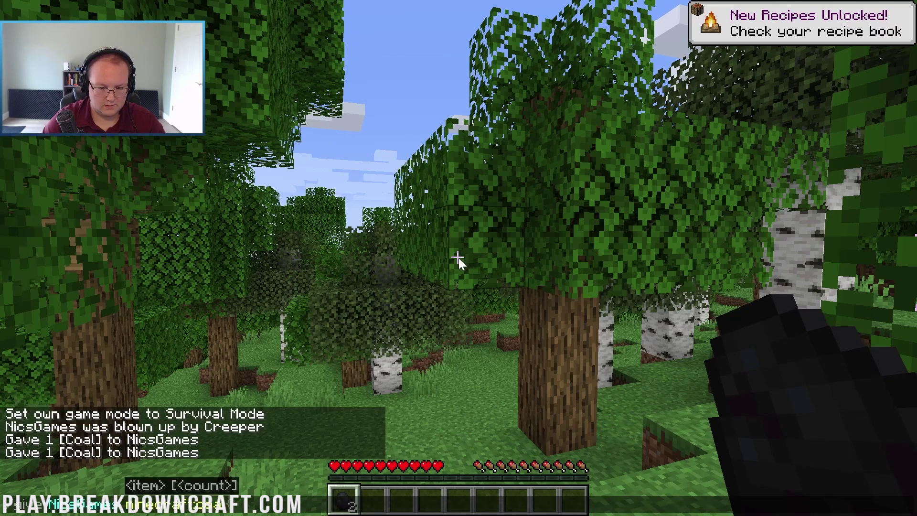
pyautogui.write('60')
pyautogui.press('Return')
# Step: Give the player 16 of minecraft:stick by adapting the previous give command
pyautogui.press('t')
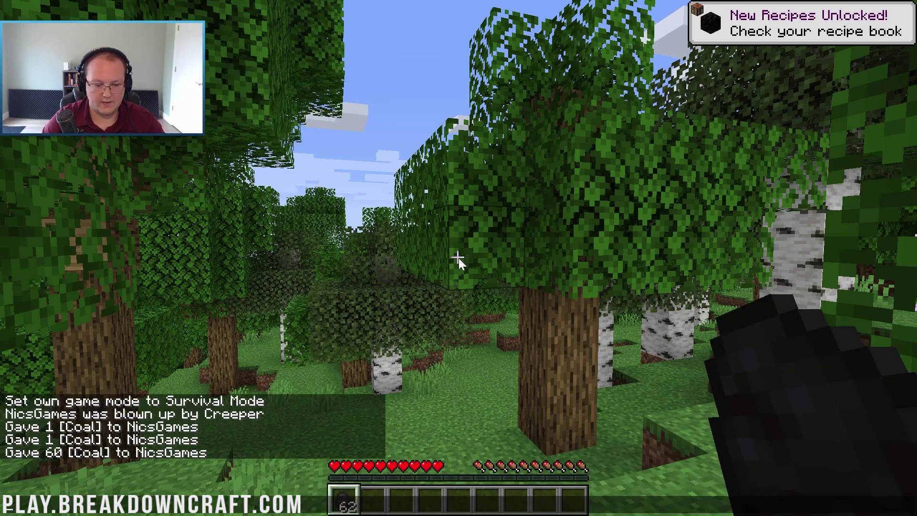
pyautogui.press('Up')
pyautogui.press('BackSpace')
pyautogui.press('BackSpace')
pyautogui.press('BackSpace')
pyautogui.write('a')
pyautogui.press('BackSpace')
pyautogui.press('BackSpace')
pyautogui.write('stick')
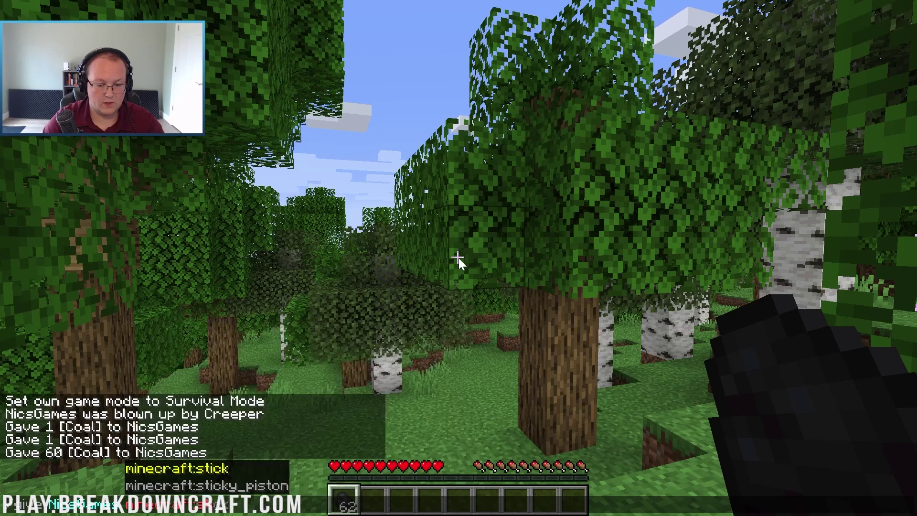
pyautogui.write('s')
pyautogui.press('BackSpace')
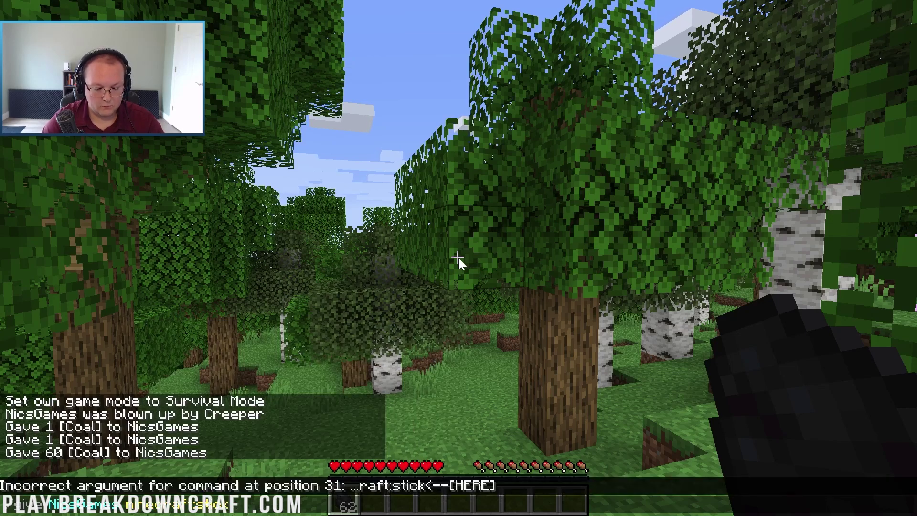
pyautogui.write('16')
pyautogui.press('Return')
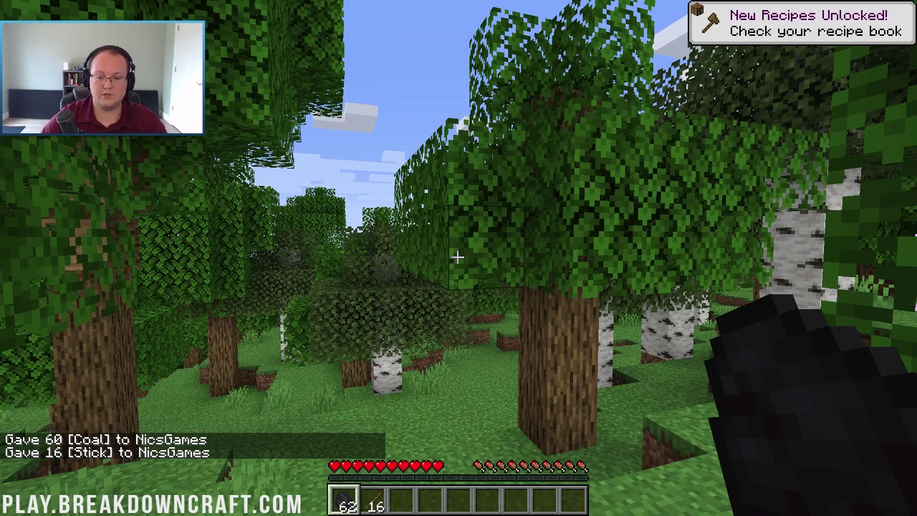
# Step: Search the inventory's item list for "torch" and transfer one set of the torch recipe's ingredients into the crafting grid
pyautogui.press('e')
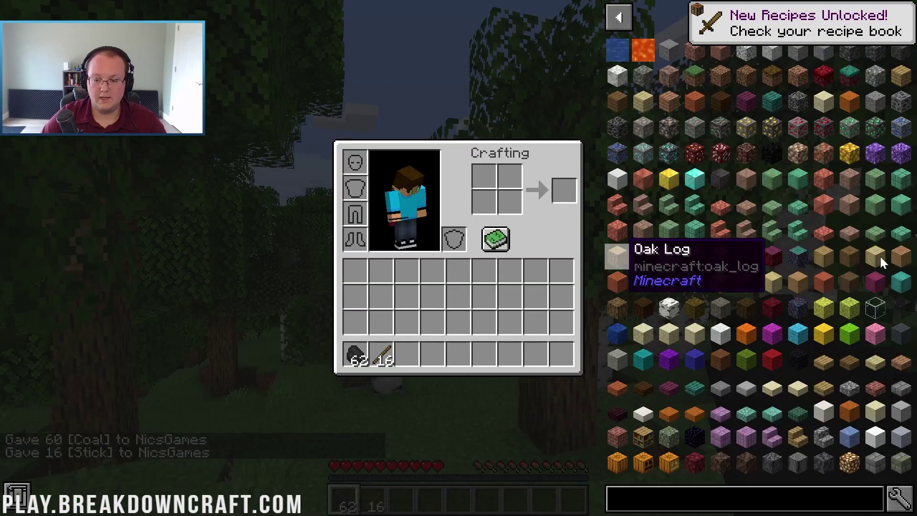
pyautogui.click(769, 487)
pyautogui.write('torch')
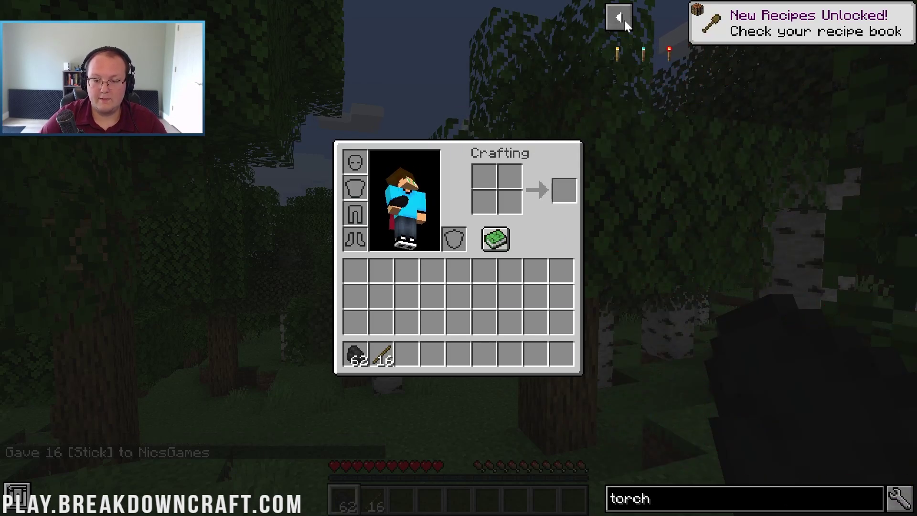
pyautogui.click(621, 53)
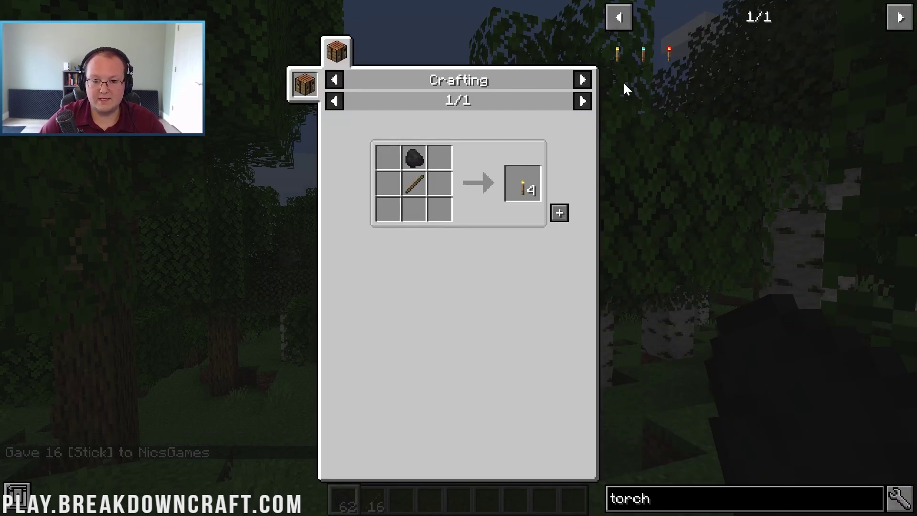
pyautogui.click(562, 220)
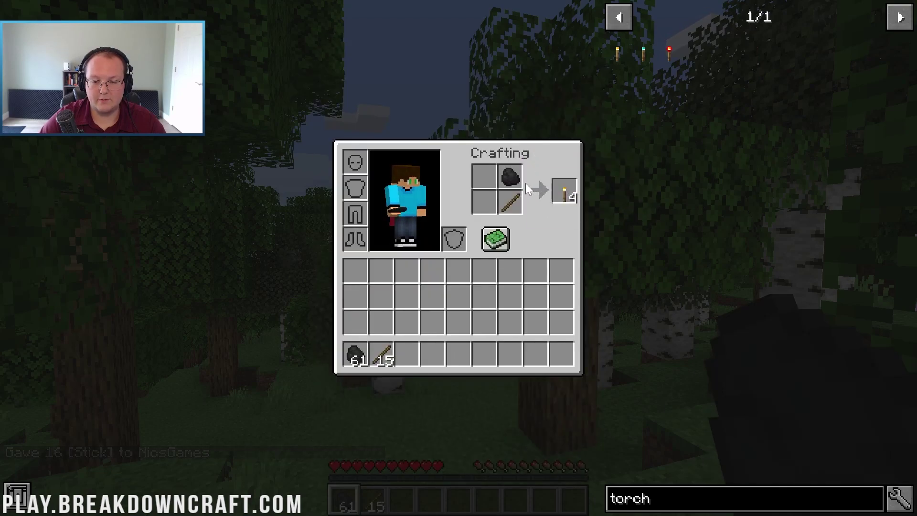
# Step: Fill the crafting grid with all coal and sticks from the torch recipe, craft 64 torches and return the leftover coal to the inventory
pyautogui.click(621, 56)
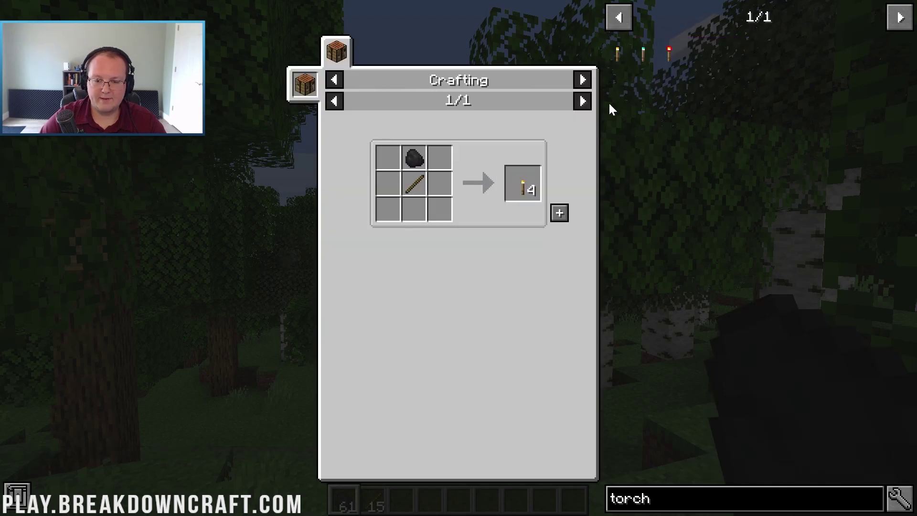
pyautogui.keyDown('shift'); pyautogui.click(559, 213); pyautogui.keyUp('shift')
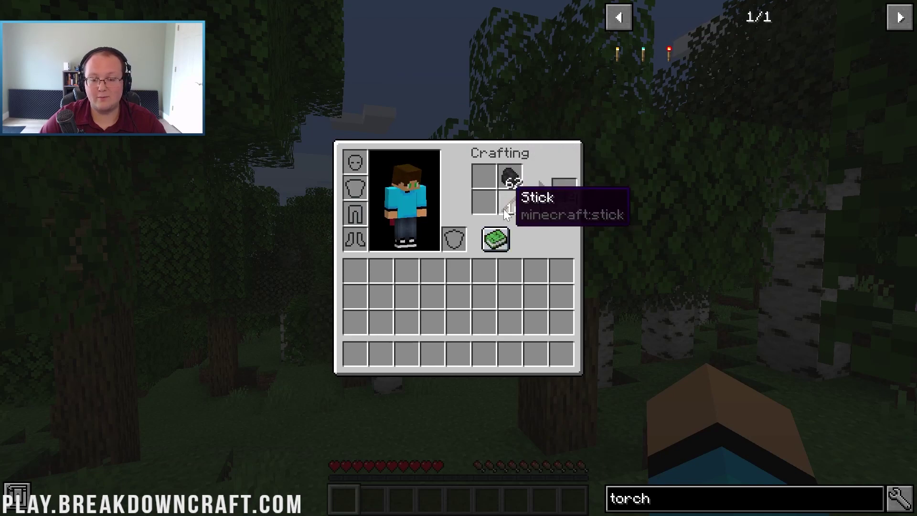
pyautogui.keyDown('shift'); pyautogui.click(569, 188); pyautogui.keyUp('shift')
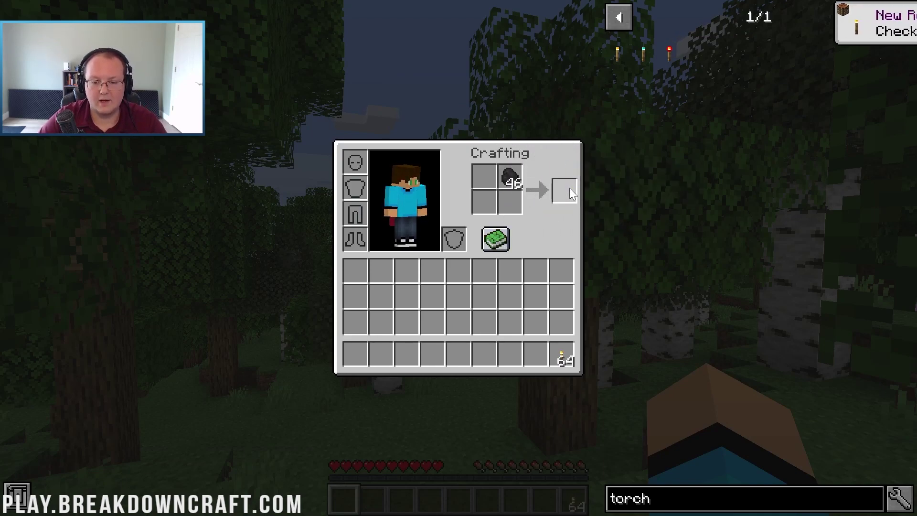
pyautogui.keyDown('shift'); pyautogui.click(510, 176); pyautogui.keyUp('shift')
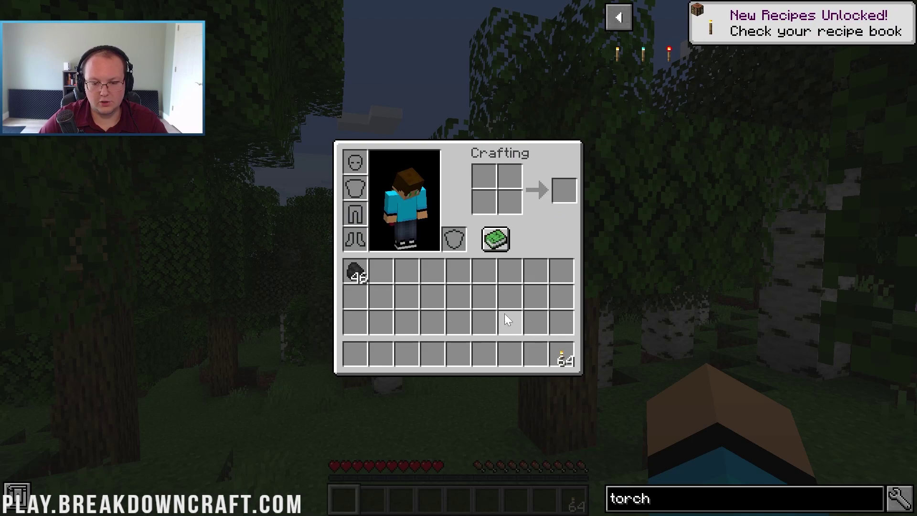
# Step: View the torch's crafting recipe again and clear the item search
pyautogui.click(617, 53)
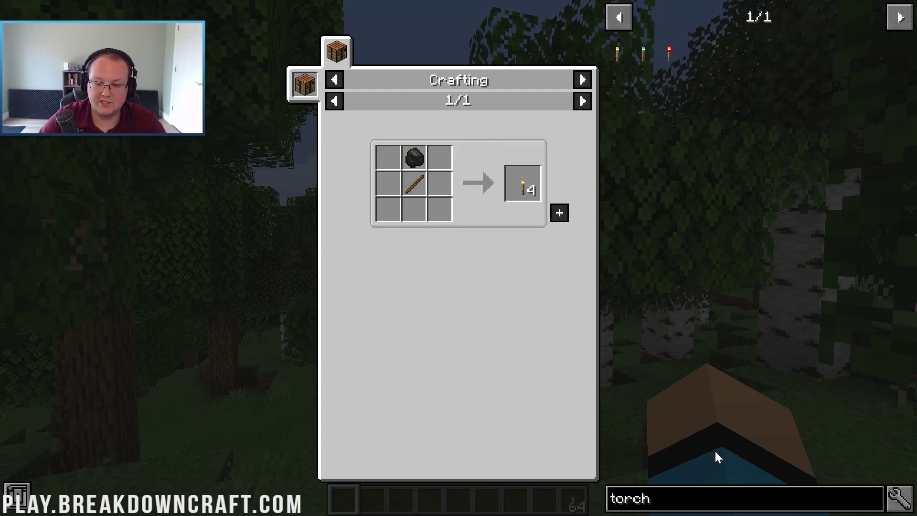
pyautogui.press('BackSpace')
pyautogui.press('BackSpace')
pyautogui.press('BackSpace')
pyautogui.press('BackSpace')
pyautogui.press('BackSpace')
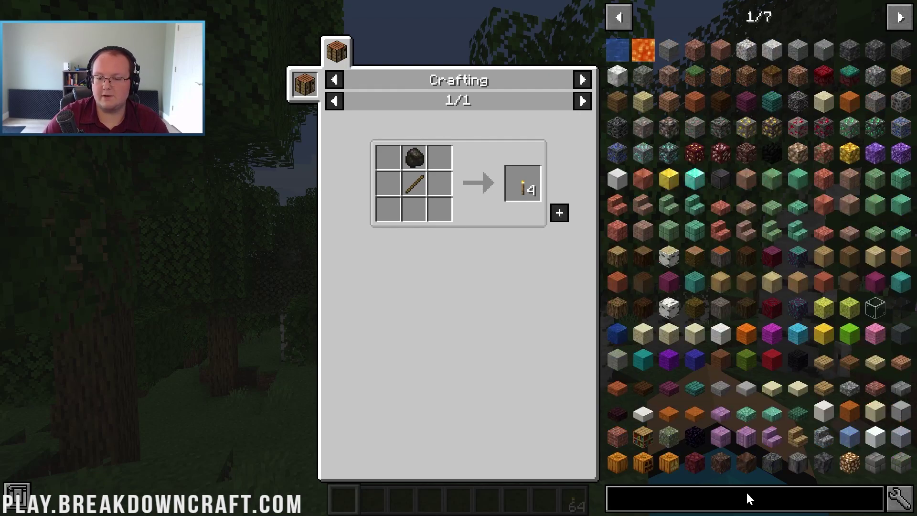
# Step: View the oxidized cut copper stairs recipe, compare the crafting and stonecutting recipes of Oxidized Cut Copper, and return to the inventory
pyautogui.click(687, 213)
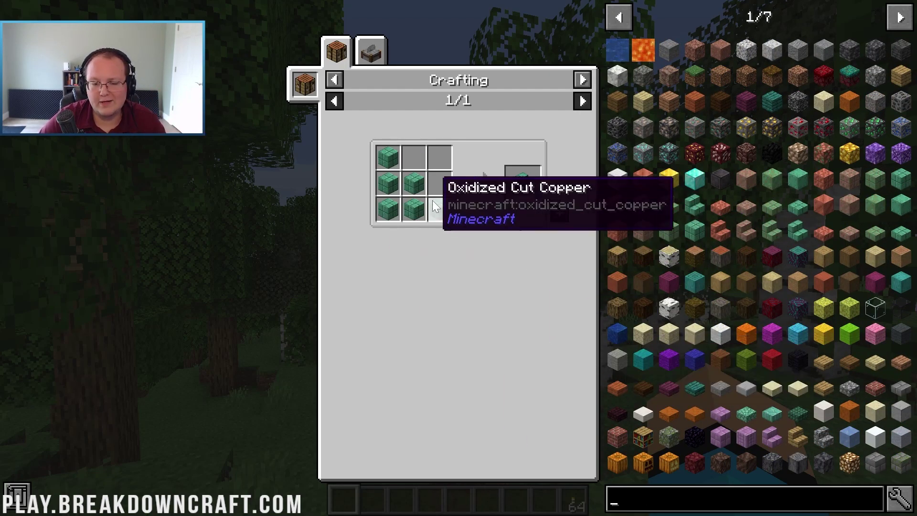
pyautogui.click(443, 213)
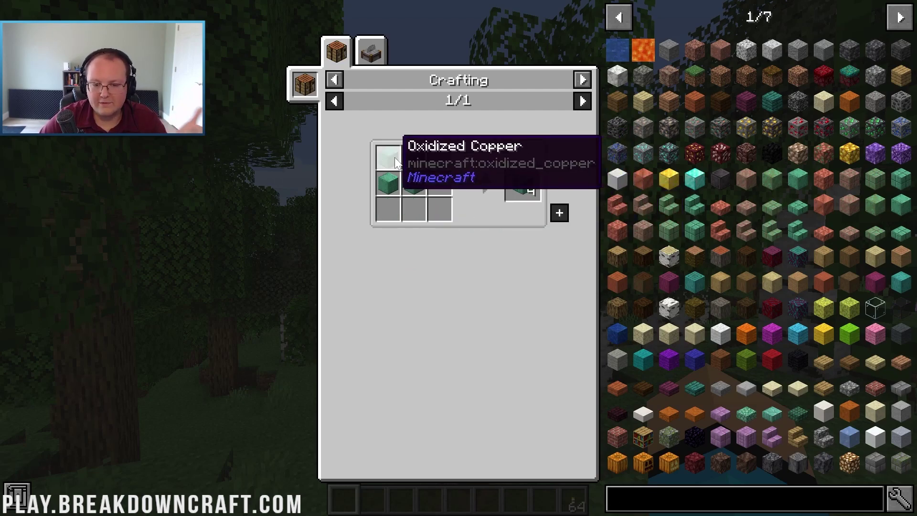
pyautogui.click(581, 80)
pyautogui.click(581, 81)
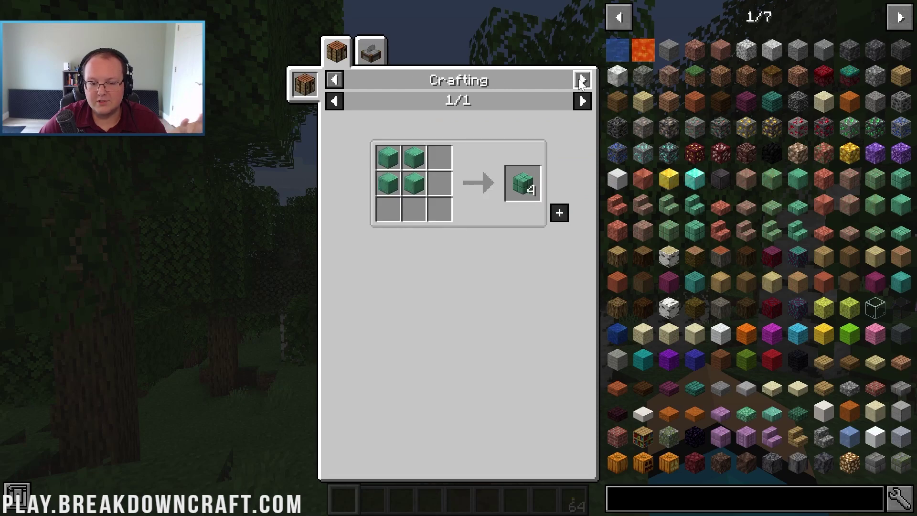
pyautogui.click(580, 81)
pyautogui.click(581, 81)
pyautogui.click(580, 81)
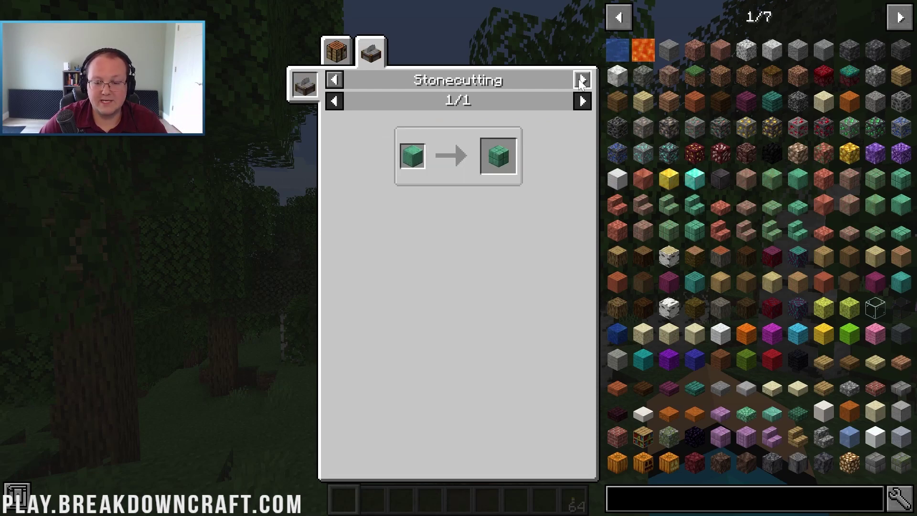
pyautogui.click(581, 82)
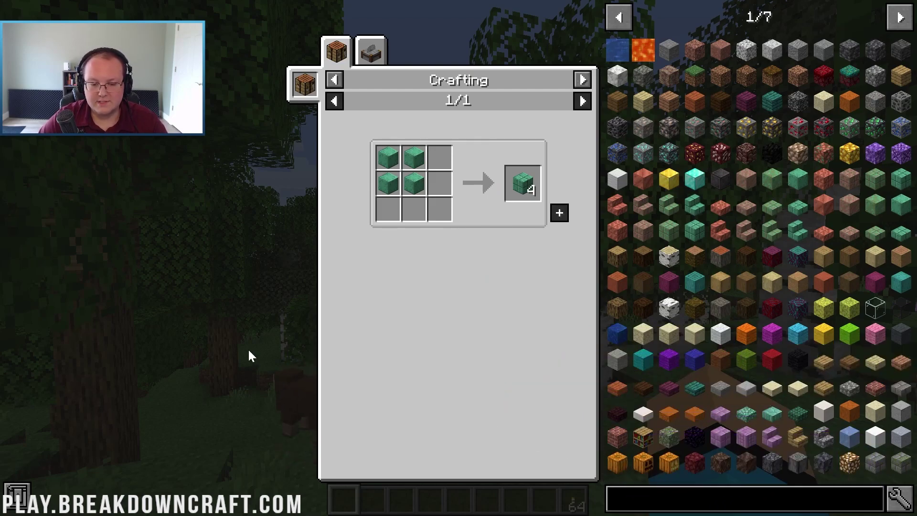
pyautogui.press('Escape')
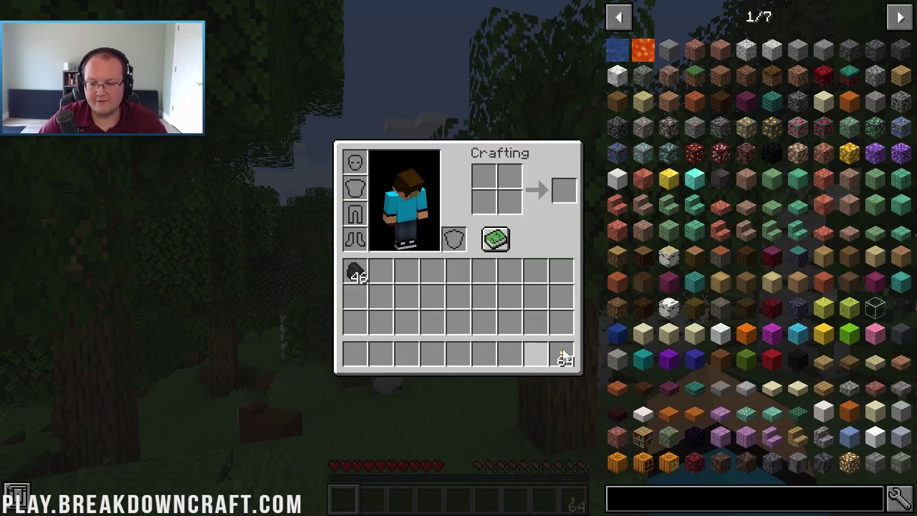
# Step: Try to open the Just Enough Items configuration, view the FTB Library link from the chat message and dismiss it without opening the website
pyautogui.click(899, 497)
pyautogui.press('Escape')
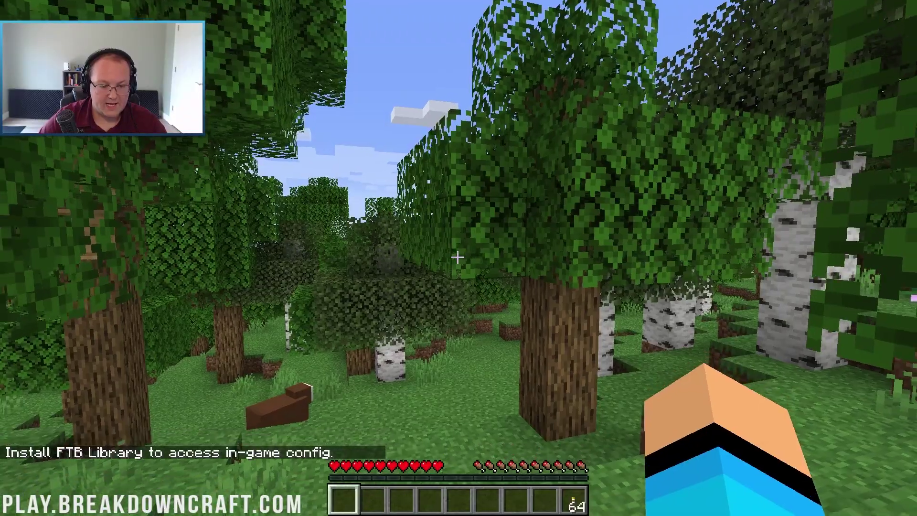
pyautogui.press('t')
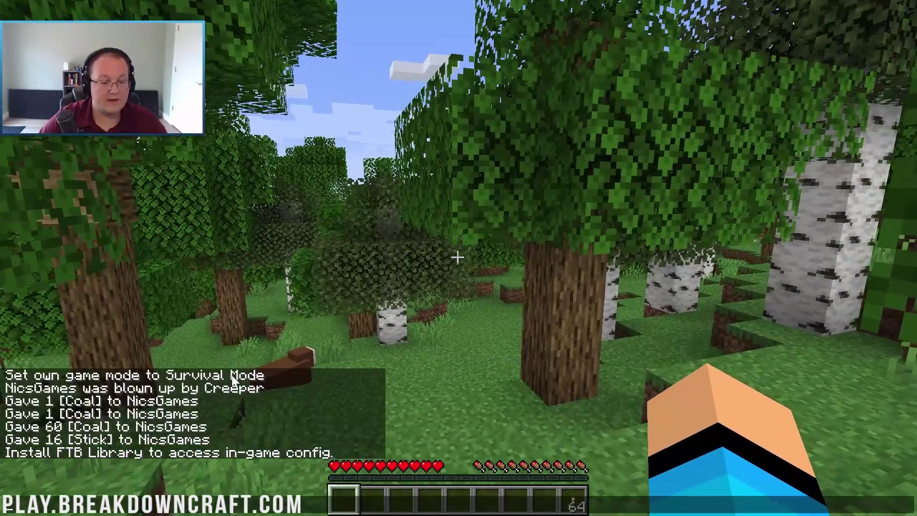
pyautogui.click(97, 455)
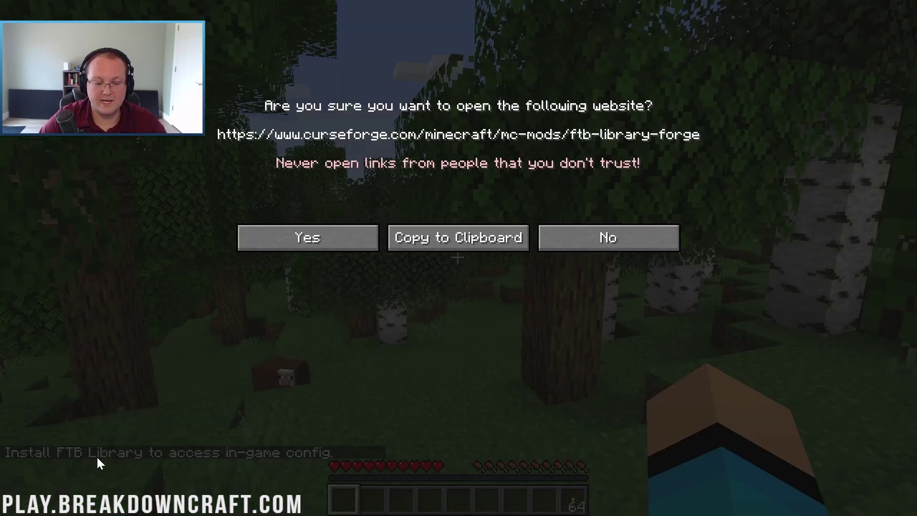
pyautogui.press('Escape')
pyautogui.press('Escape')
pyautogui.press('t')
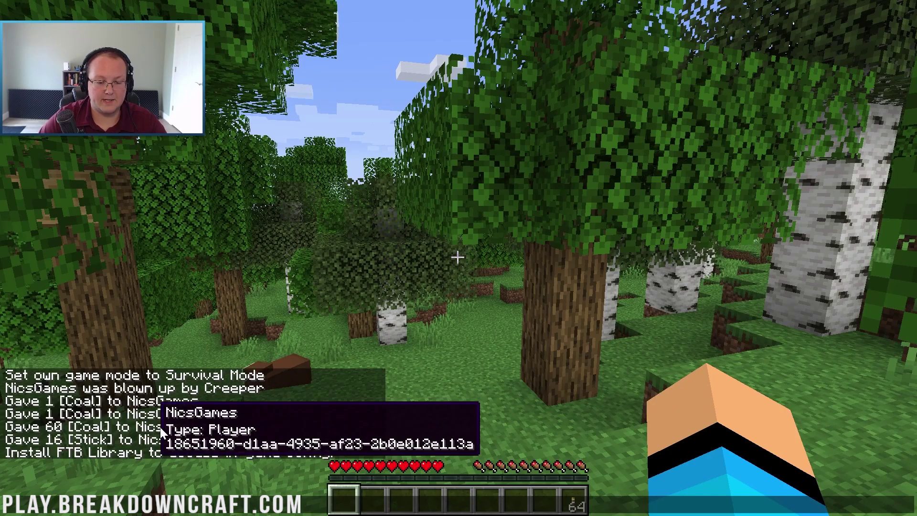
pyautogui.click(86, 453)
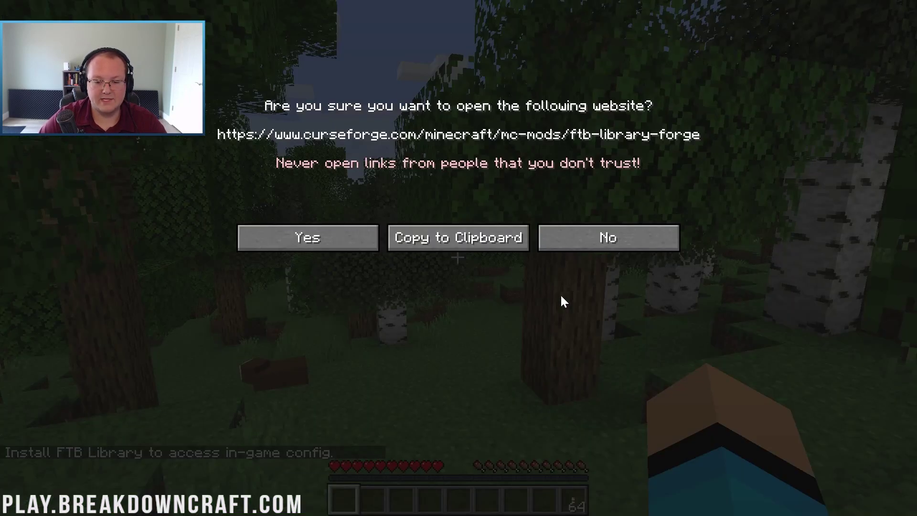
pyautogui.press('Escape')
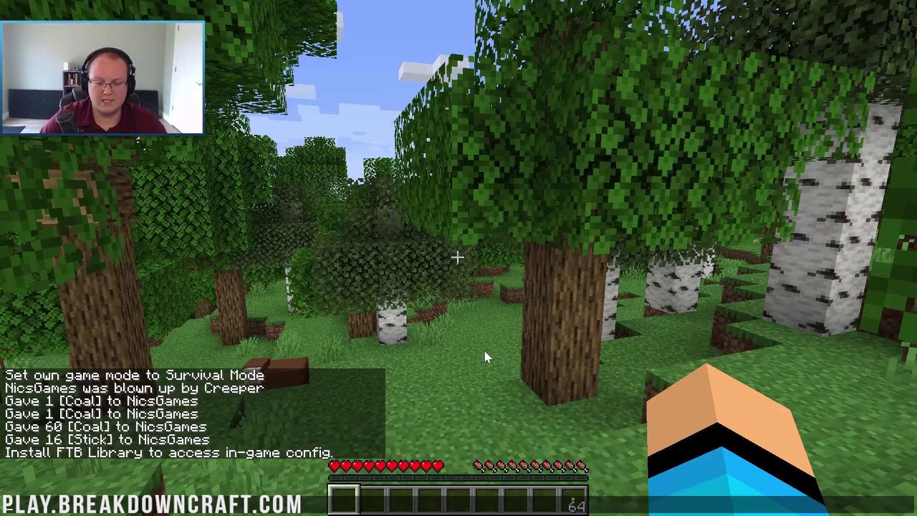
pyautogui.press('Escape')
# Step: Walk through the forest past the trees and flowers
pyautogui.press('w')
pyautogui.press('w')
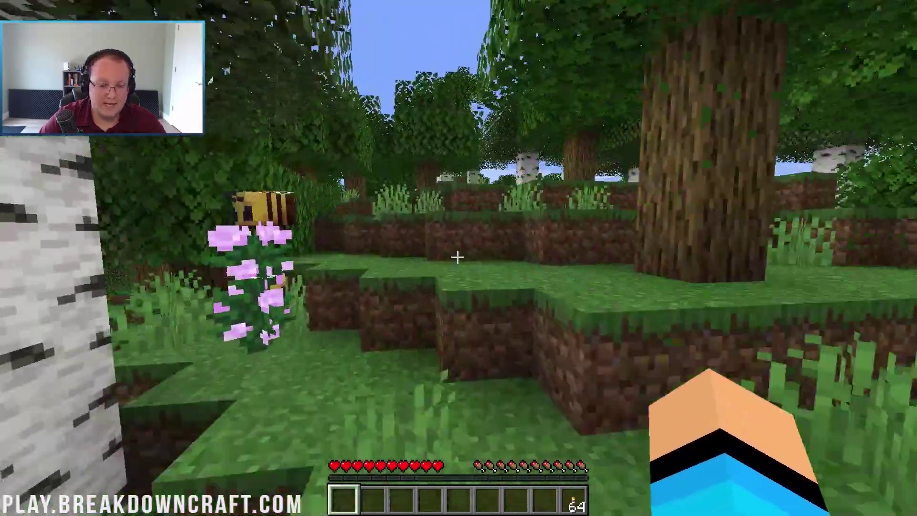
pyautogui.press('w')
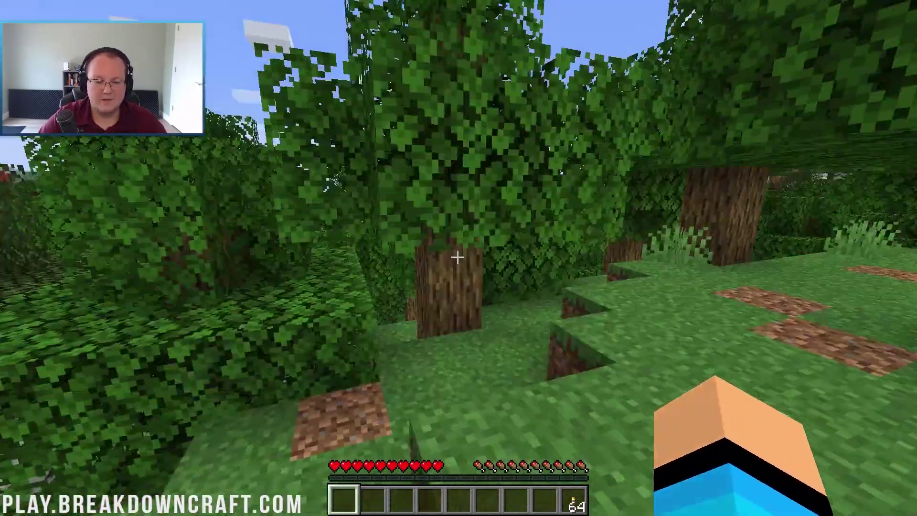
pyautogui.press('w')
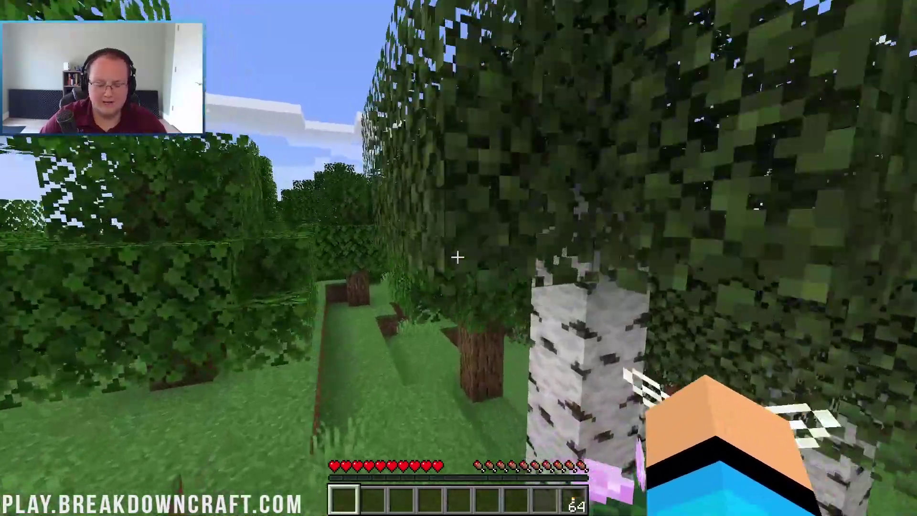
# Step: Continue through the forest past the brown sheep and low leaves to a spot overlooking the treetops
pyautogui.press('w')
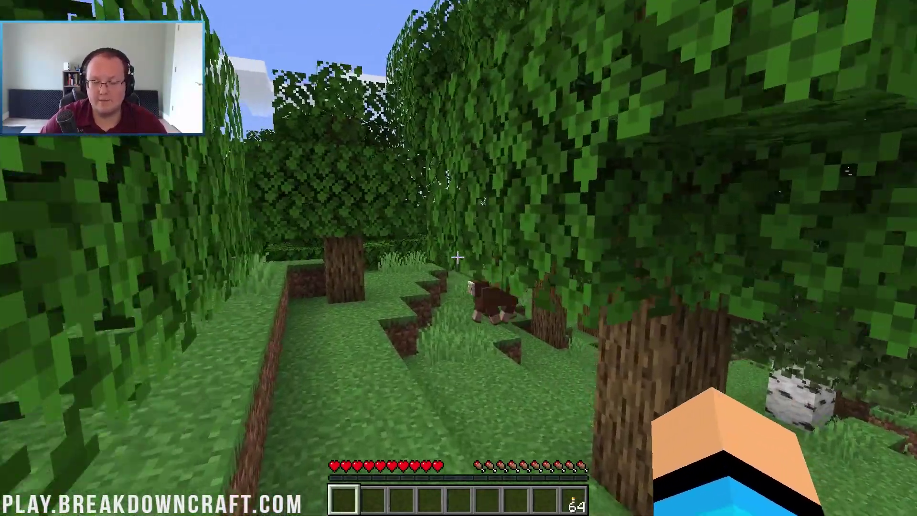
pyautogui.press('w')
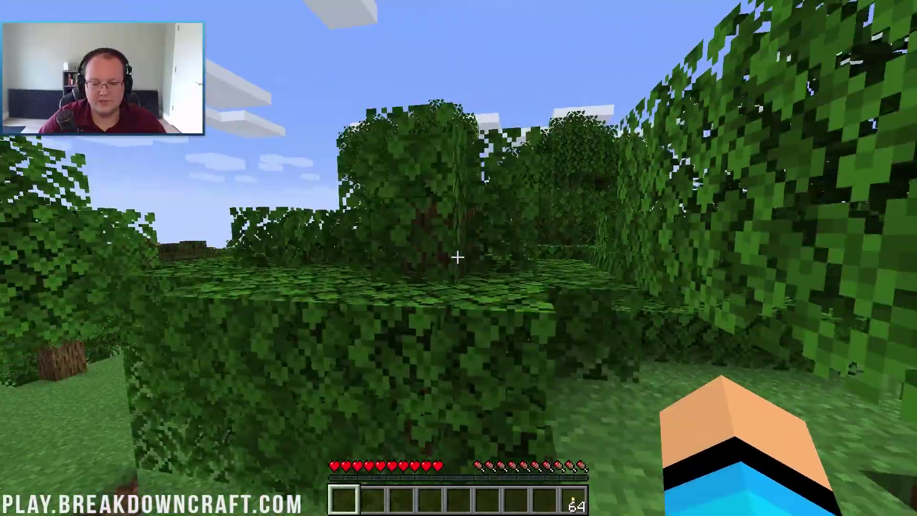
pyautogui.press('w')
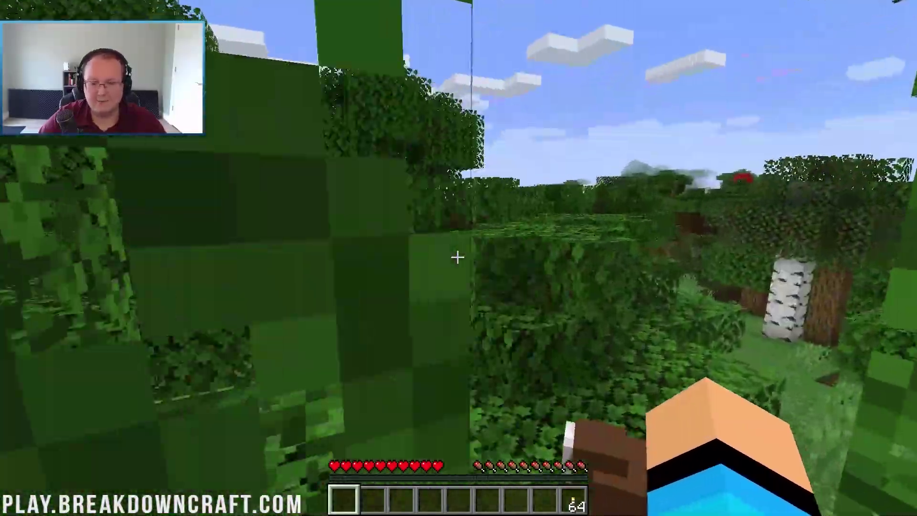
pyautogui.press('w')
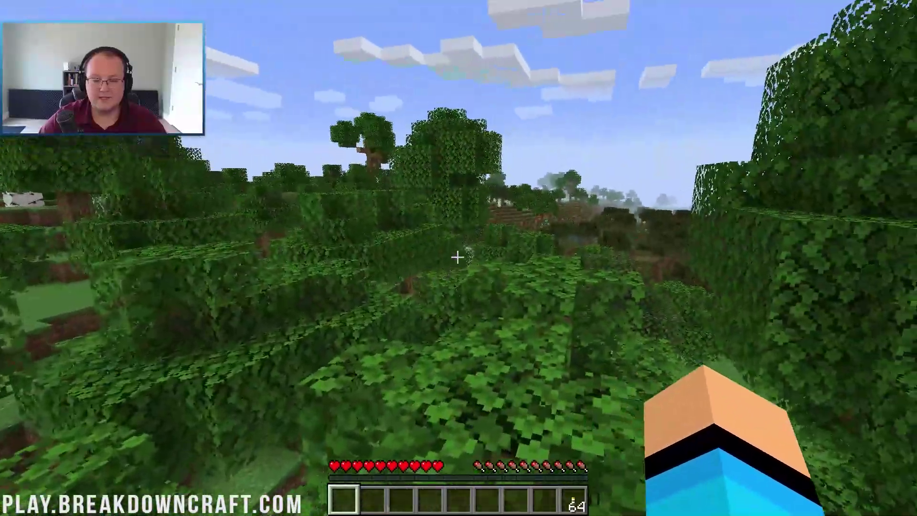
# Step: Look up the recipes for the Block of Gold, its gold ingot ingredient and glass from the inventory's item list
pyautogui.press('e')
pyautogui.click(674, 183)
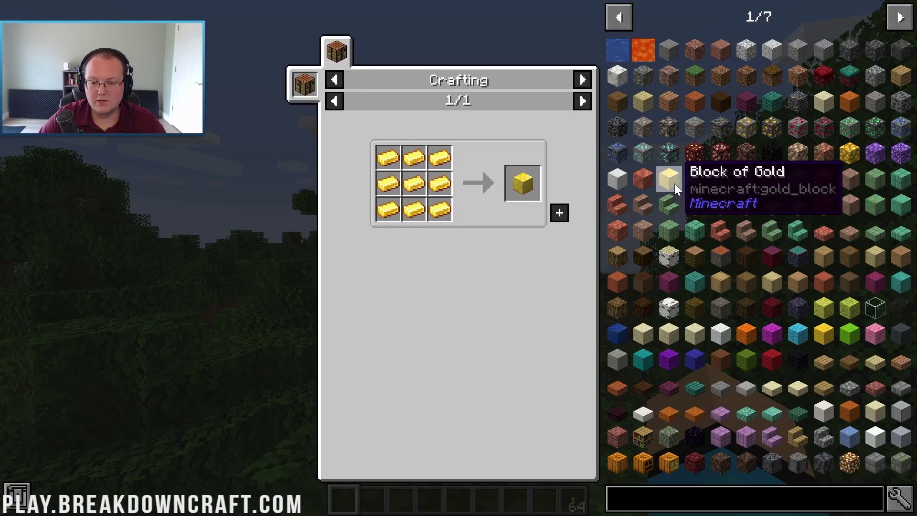
pyautogui.click(440, 189)
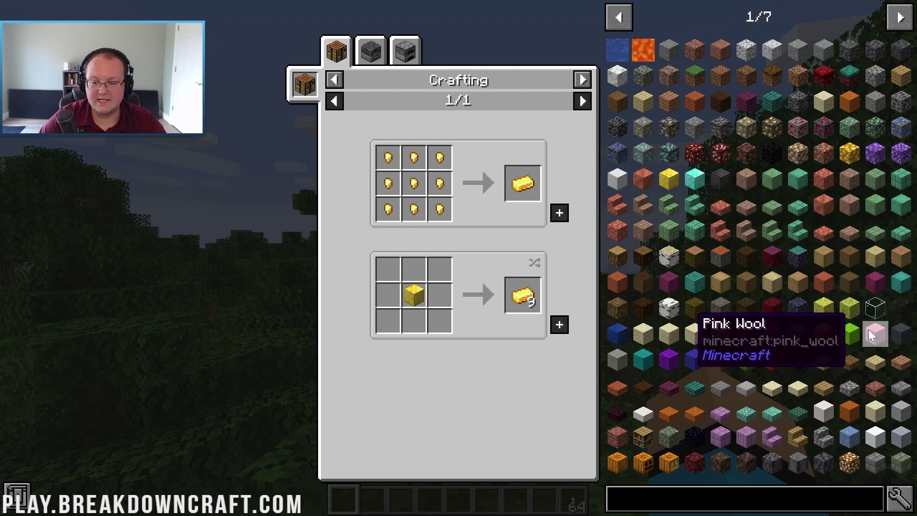
pyautogui.click(875, 308)
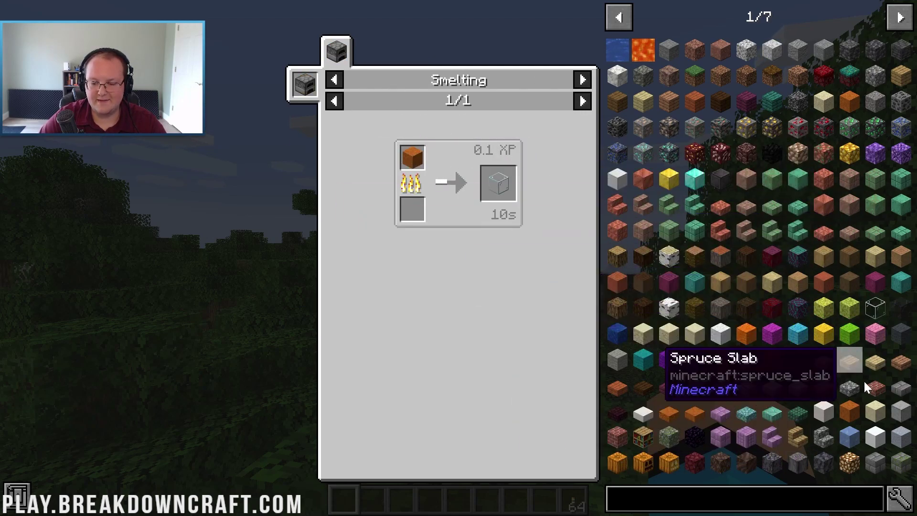
# Step: Browse ahead to page 4 of the item list and view the barrel's crafting recipe
pyautogui.click(897, 27)
pyautogui.click(897, 26)
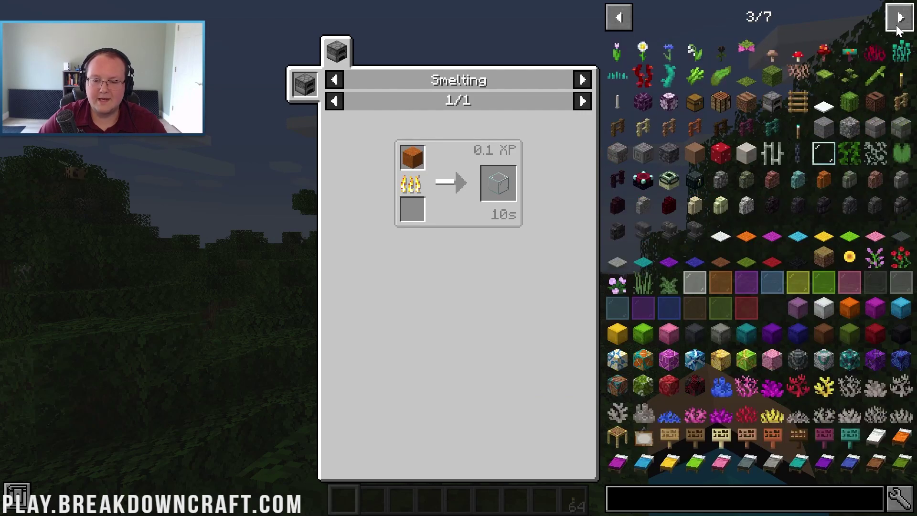
pyautogui.click(897, 26)
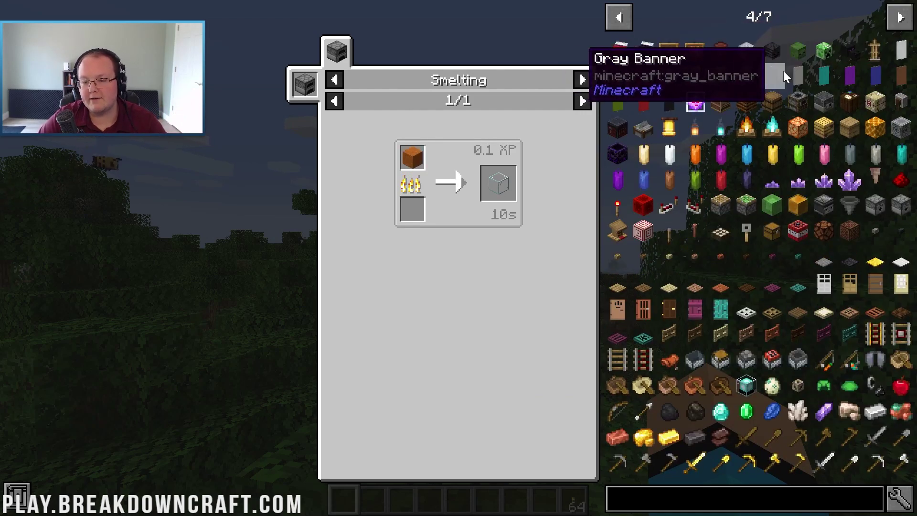
pyautogui.click(772, 102)
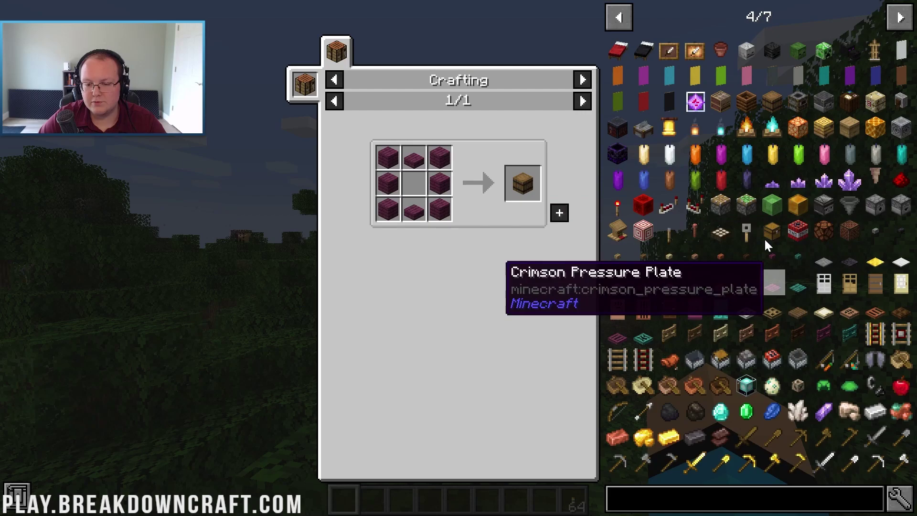
# Step: View the crafting recipes for the piston, the sticky piston and the beacon
pyautogui.click(727, 204)
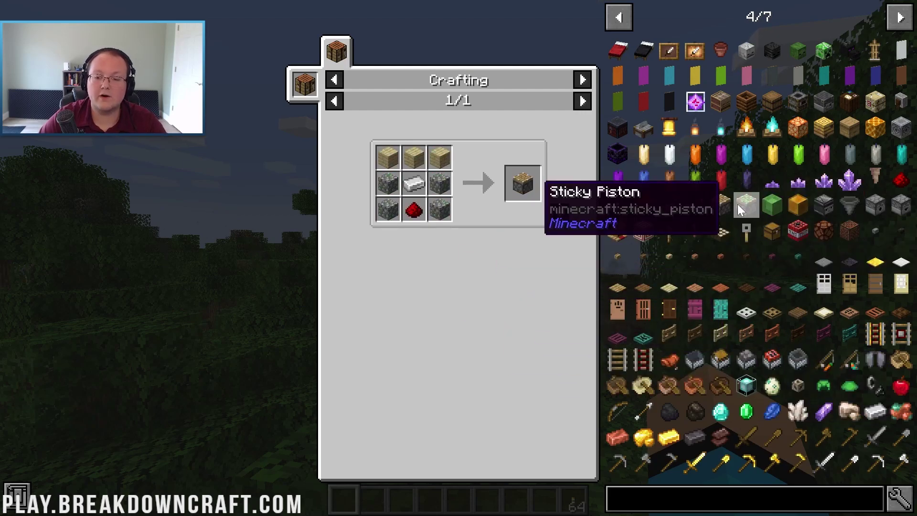
pyautogui.click(743, 206)
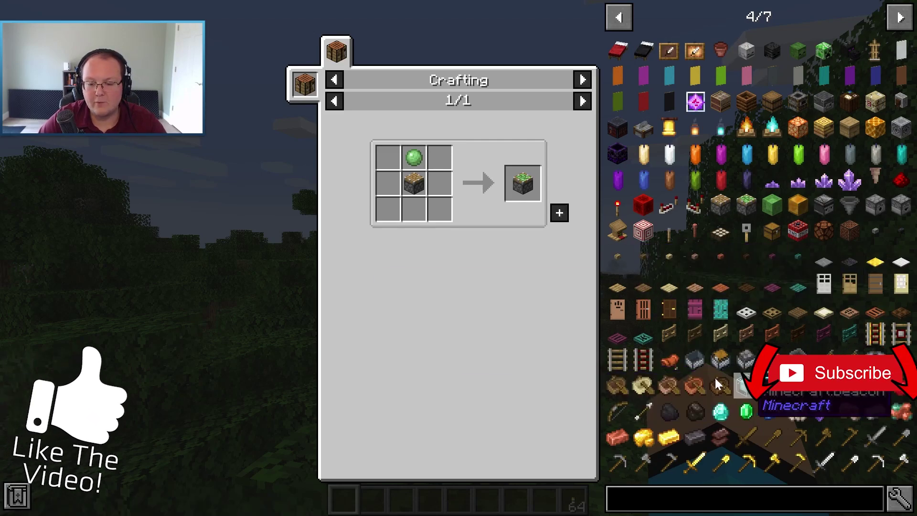
pyautogui.click(748, 395)
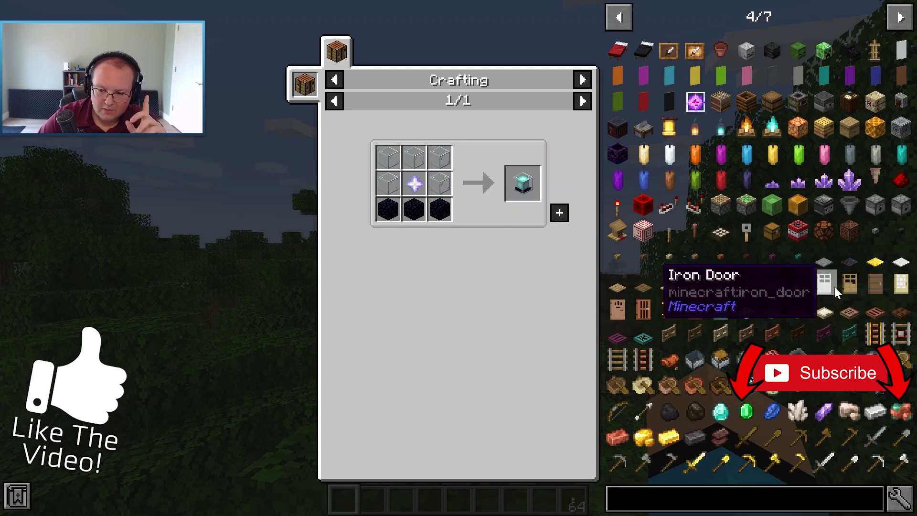
# Step: View the crafting recipes for the warped door and its warped planks, and return to the game world
pyautogui.scroll(-1, 745, 334)
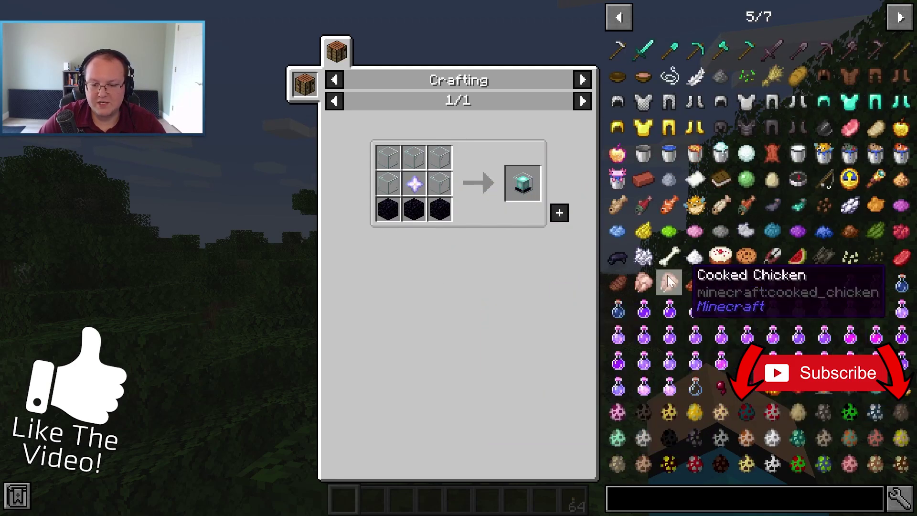
pyautogui.scroll(1, 662, 284)
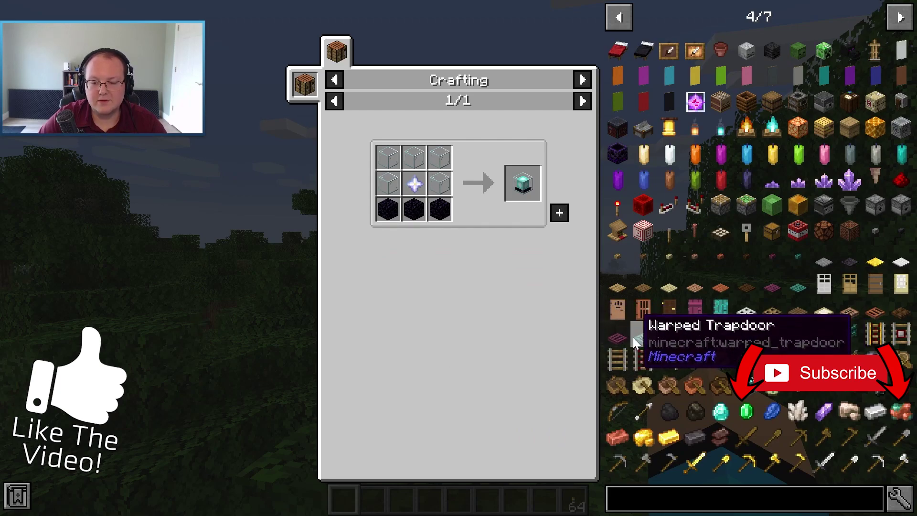
pyautogui.click(719, 315)
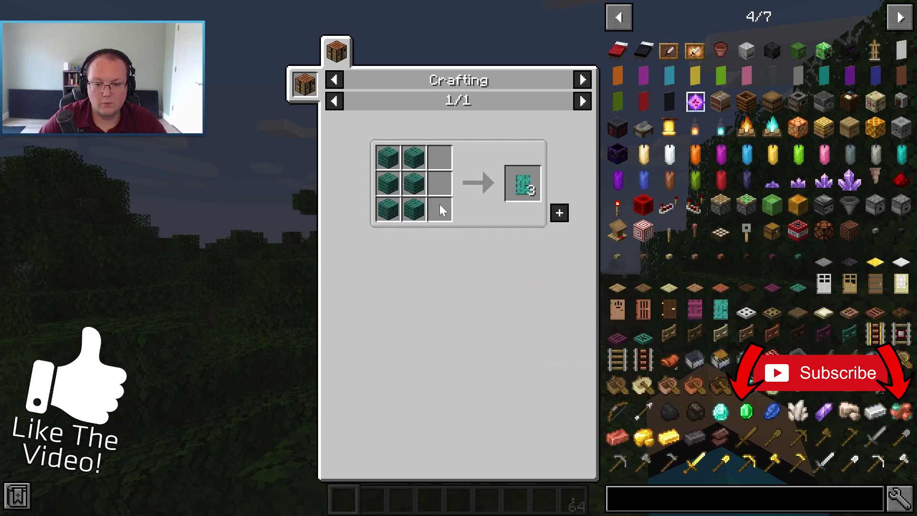
pyautogui.click(392, 178)
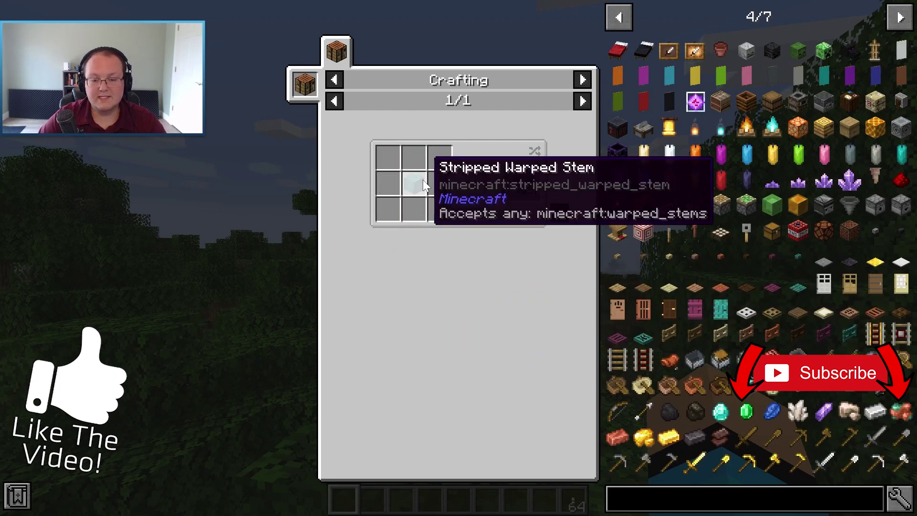
pyautogui.press('Escape')
pyautogui.press('Escape')
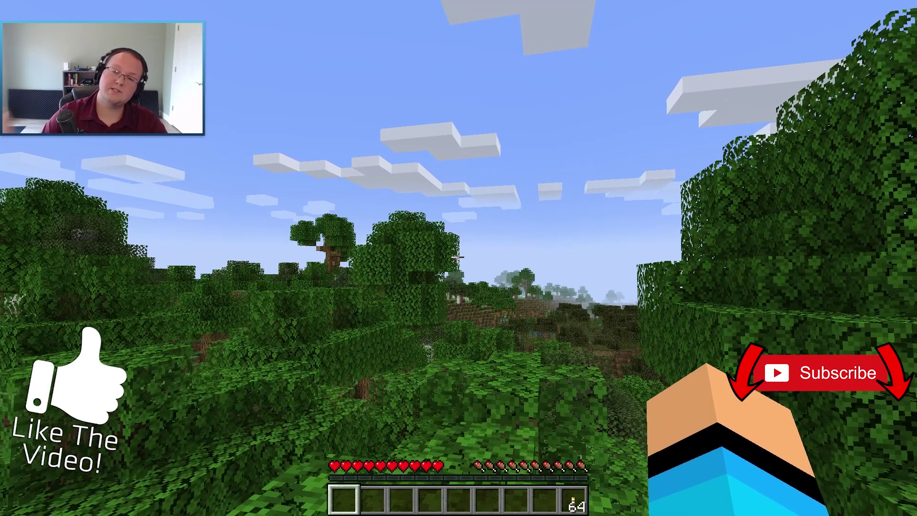